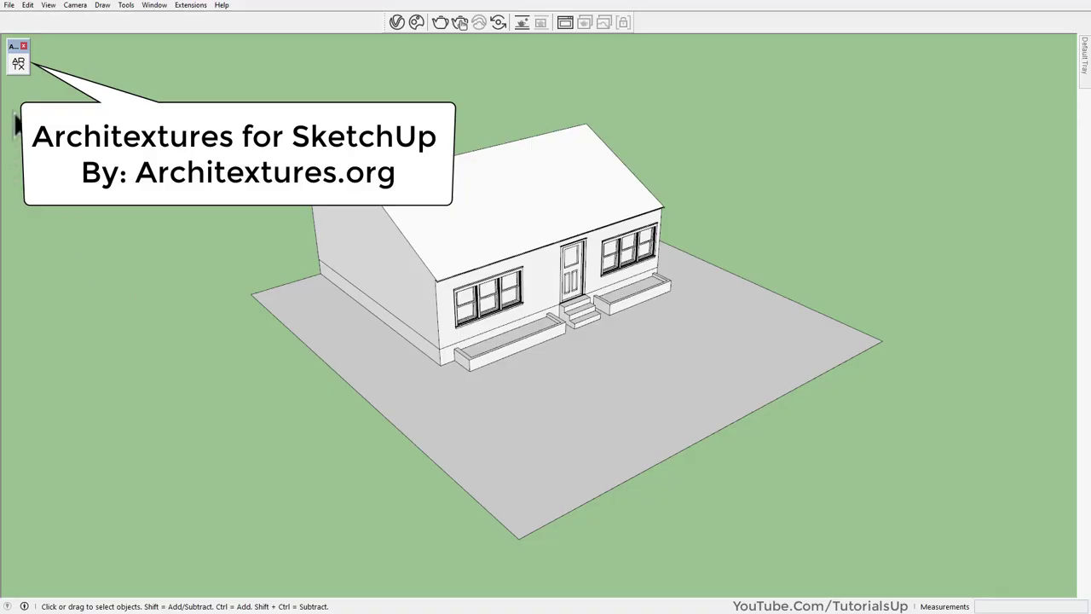
Step: Open the Architextures texture library and search it for 'brick'
click(14, 22)
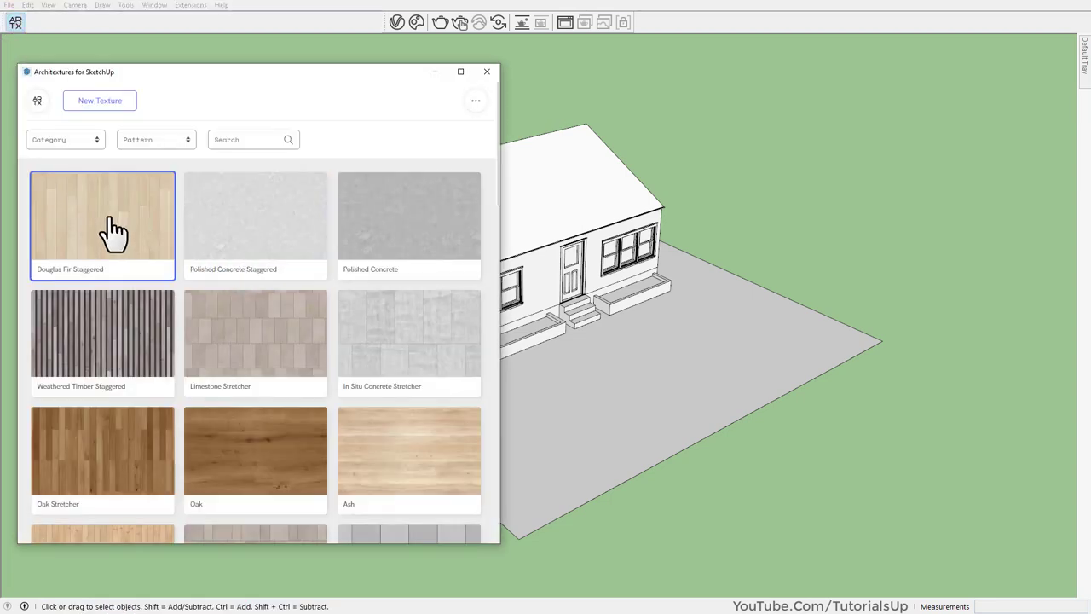
scroll(238, 324, down, 4)
scroll(239, 324, down, 5)
scroll(235, 322, up, 6)
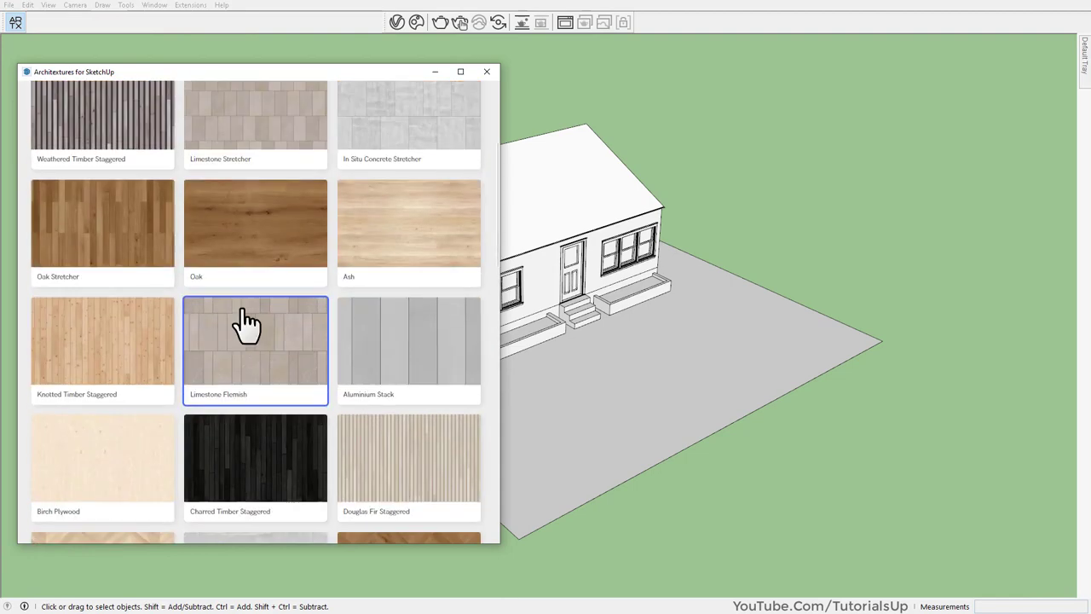
scroll(244, 324, up, 3)
text(brick)
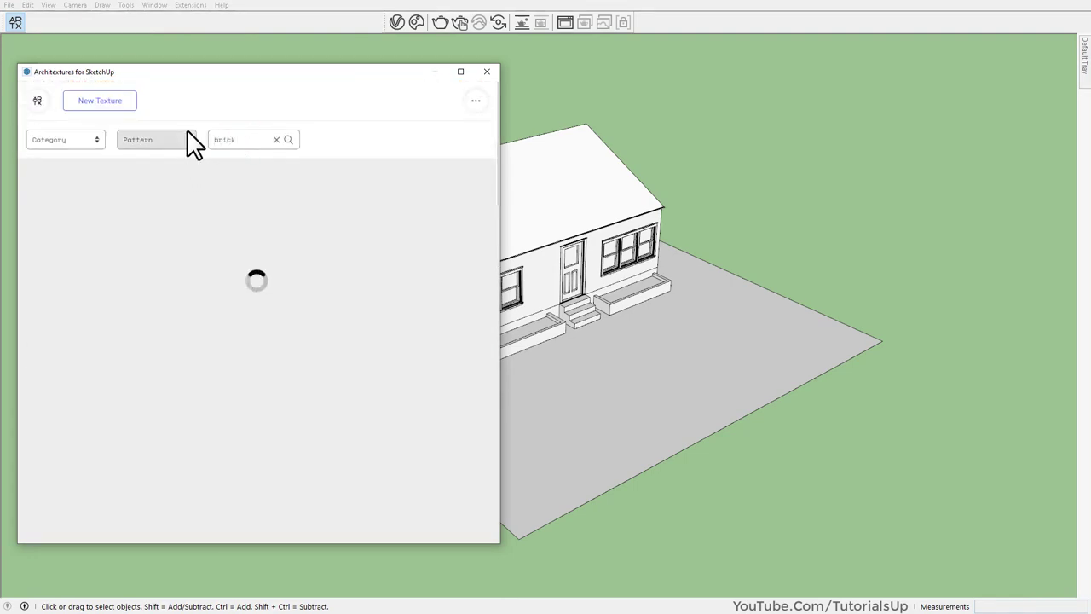
scroll(261, 154, down, 2)
scroll(312, 281, down, 3)
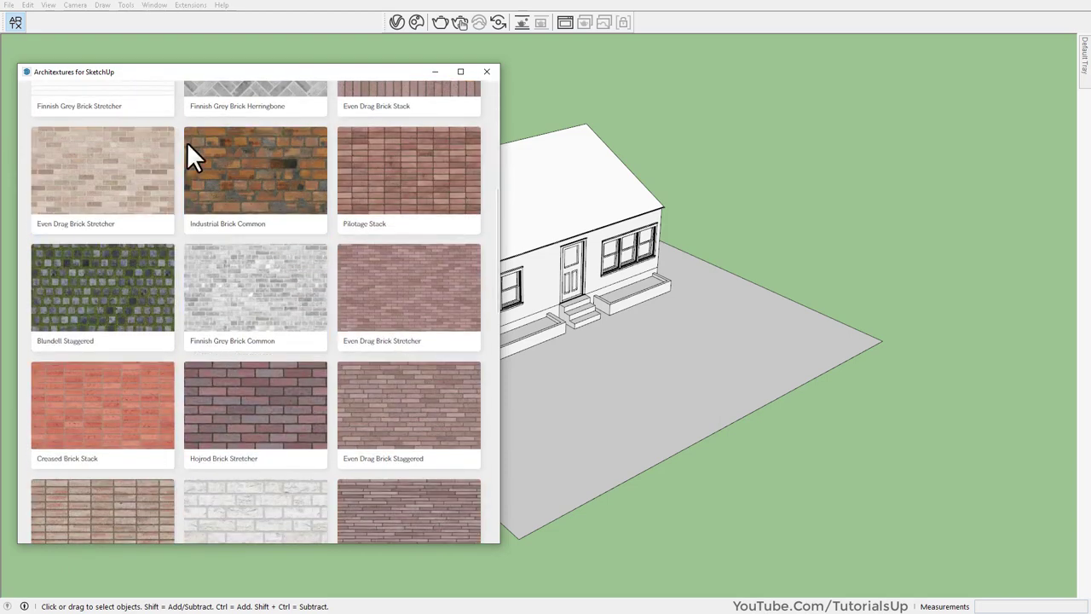
scroll(188, 149, up, 5)
Step: Check the pattern and category filters, then open Finnish Grey Brick Herringbone
click(180, 139)
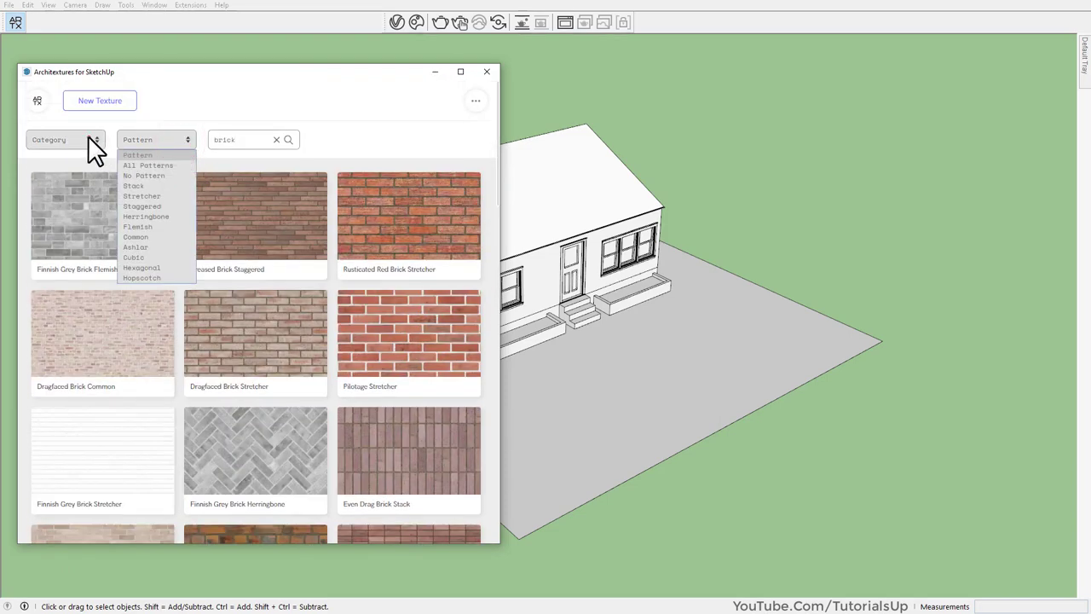
click(94, 143)
click(331, 139)
scroll(341, 222, down, 2)
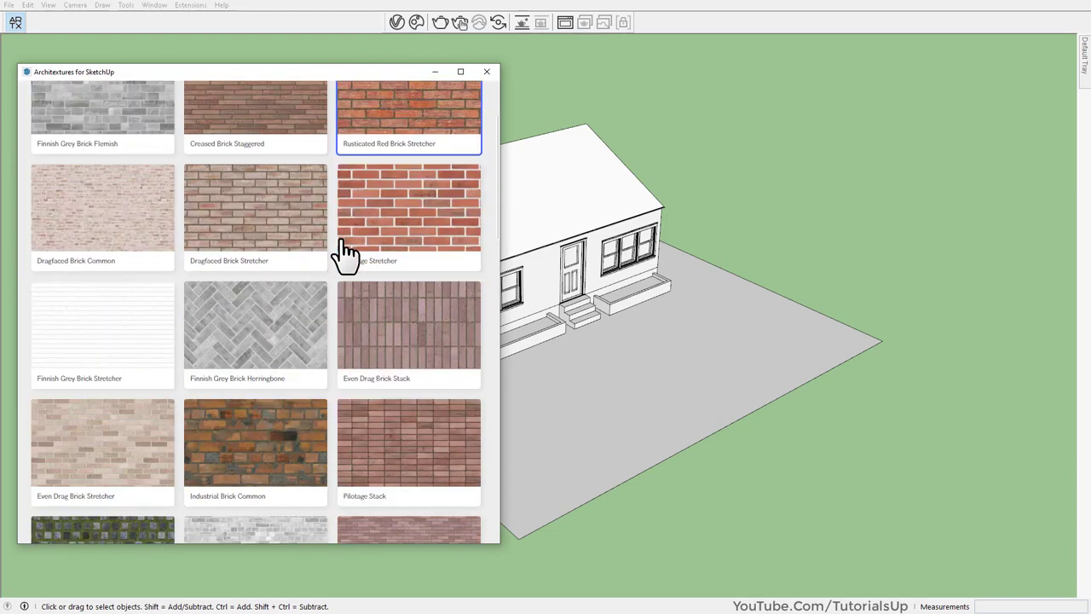
scroll(346, 253, down, 1)
click(270, 300)
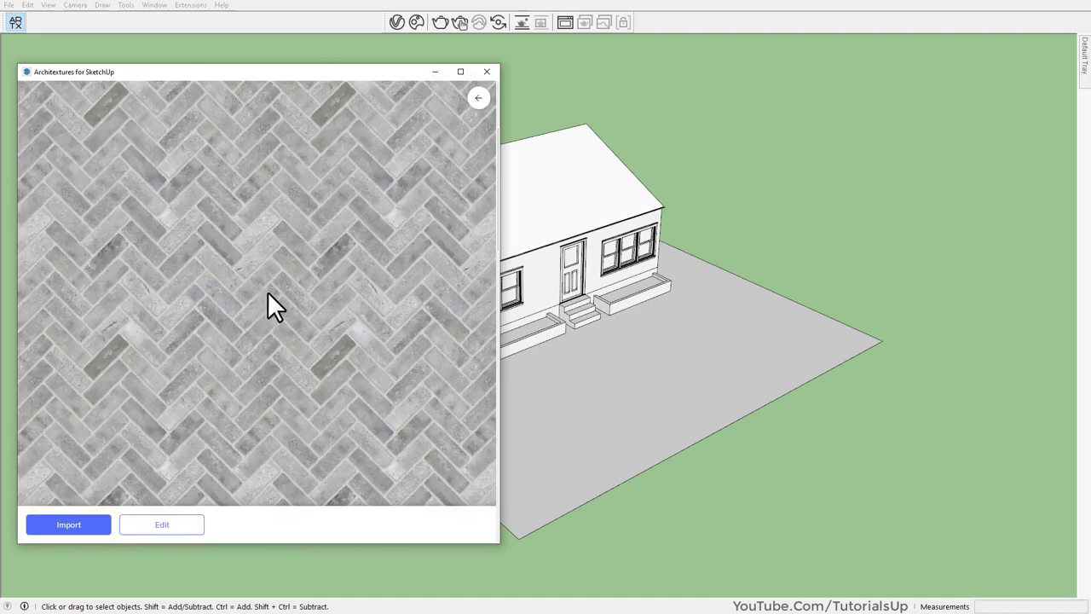
Step: Open the herringbone texture for editing and select the house and ground slab
click(162, 525)
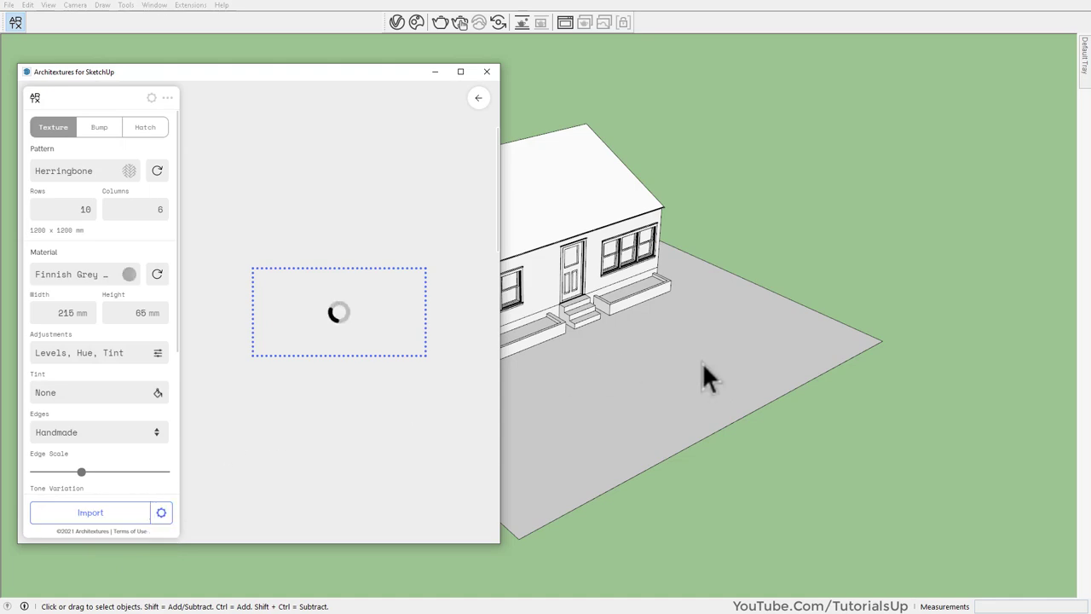
scroll(702, 362, up, 2)
middle_drag(688, 385, 662, 426)
scroll(868, 334, up, 2)
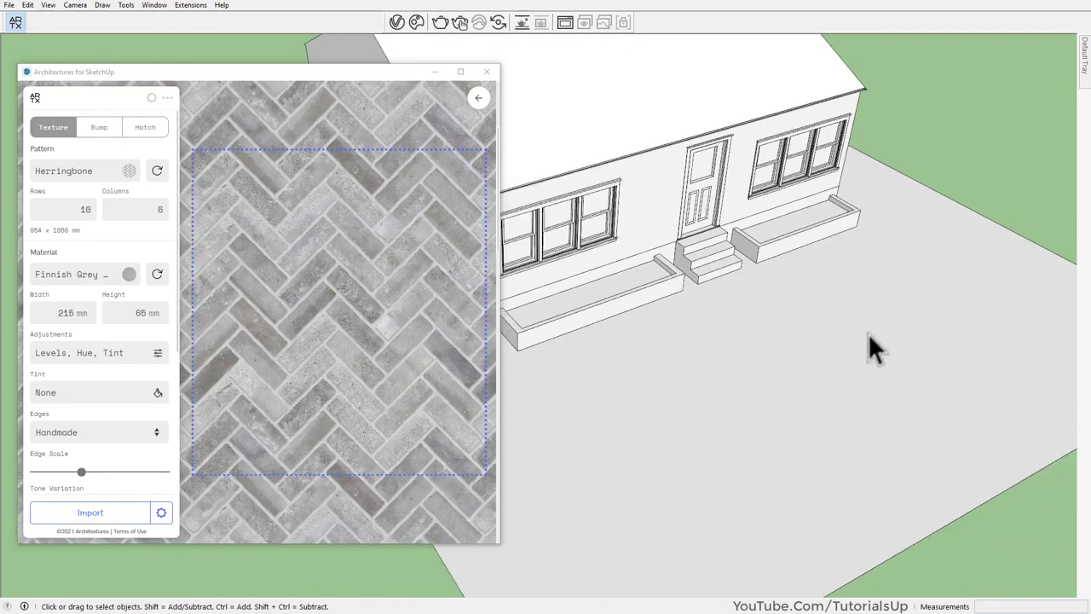
middle_drag(868, 333, 751, 410)
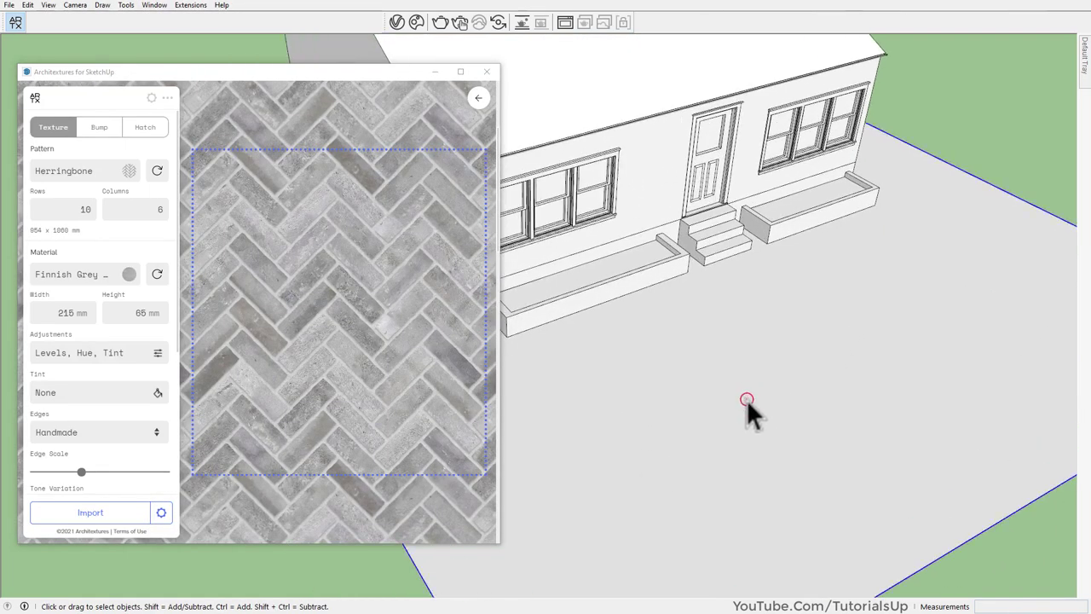
triple_click(748, 401)
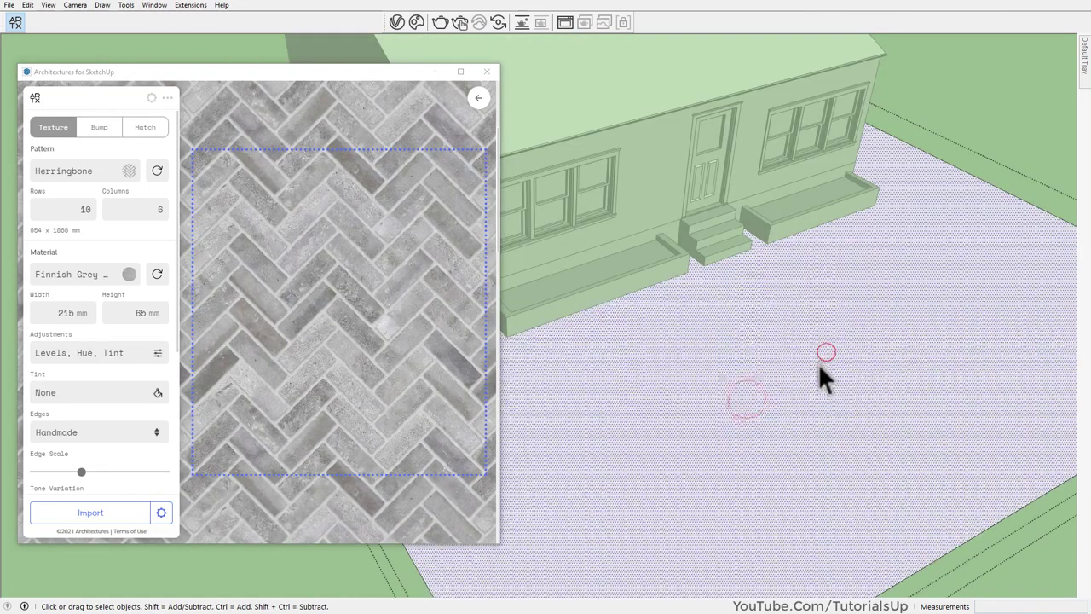
Step: Import the herringbone brick as a material and paint it onto the ground slab
click(104, 514)
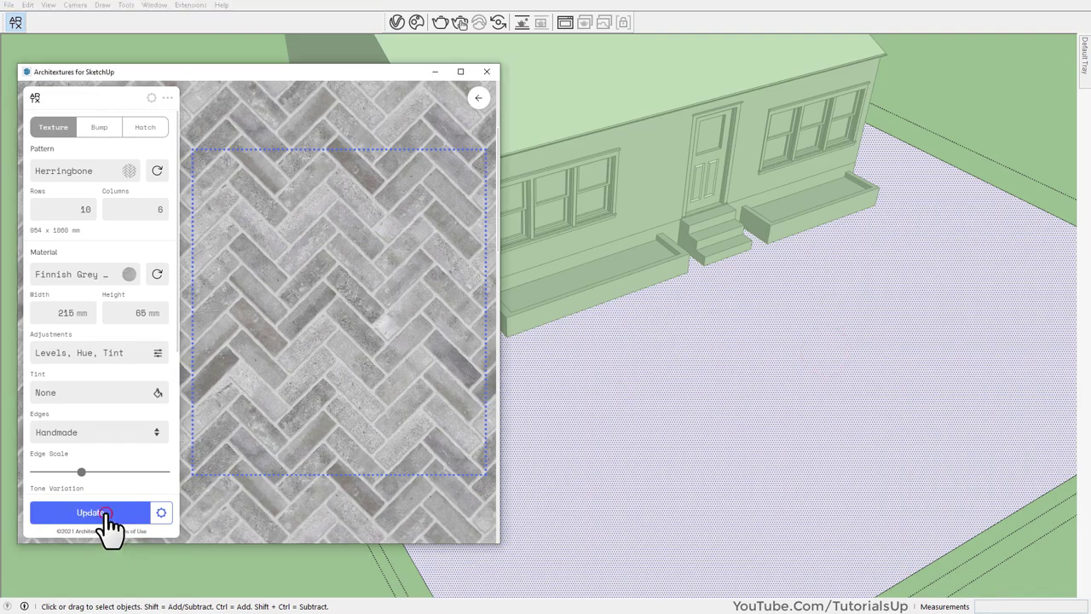
click(653, 390)
scroll(682, 409, up, 3)
middle_drag(724, 463, 696, 463)
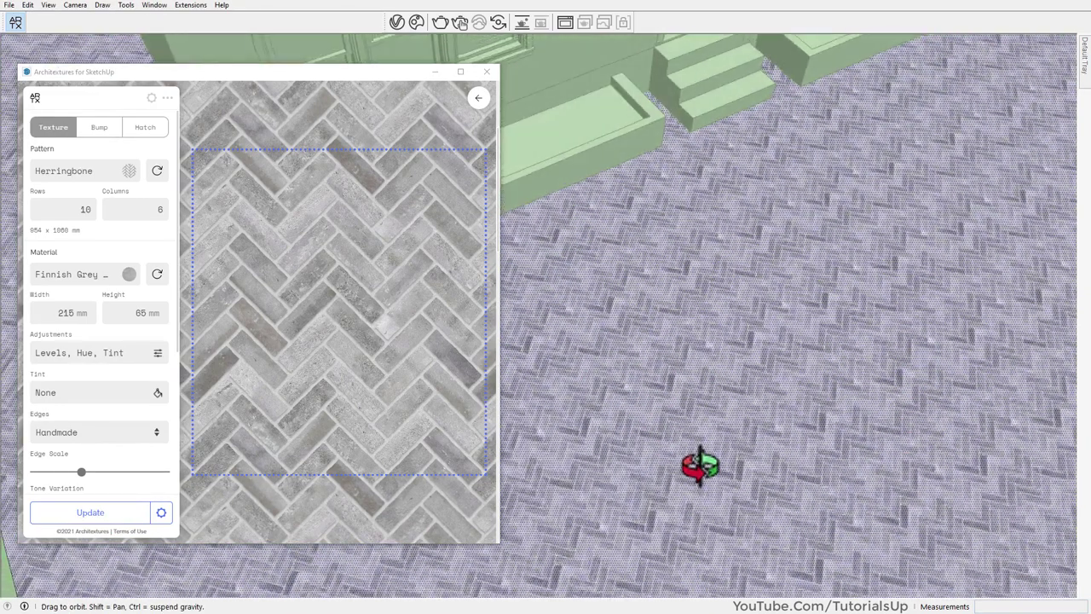
scroll(708, 468, up, 2)
scroll(742, 384, down, 1)
scroll(746, 319, down, 1)
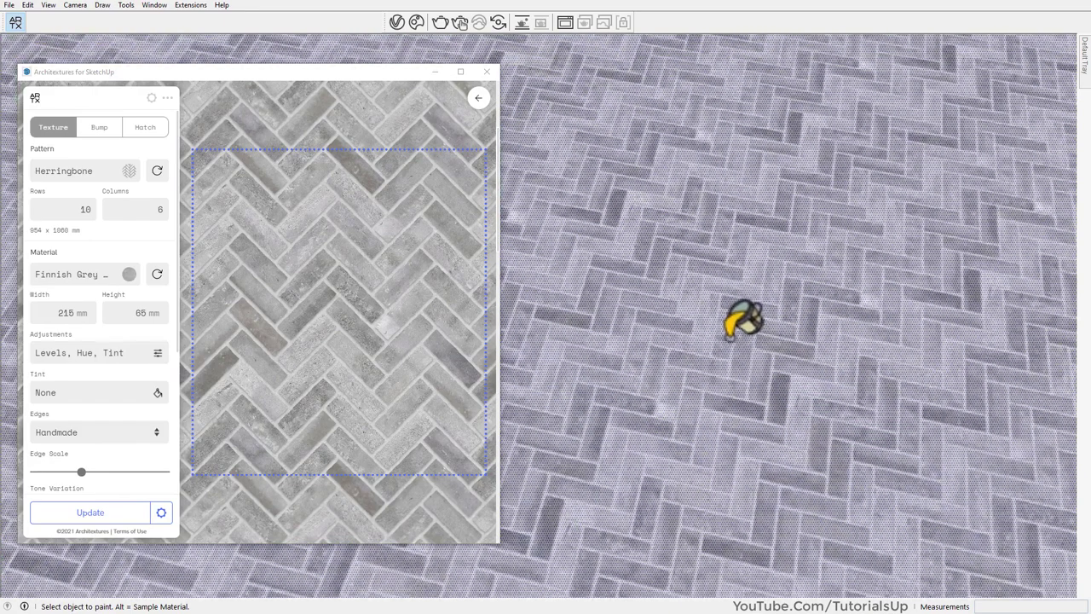
scroll(739, 316, down, 1)
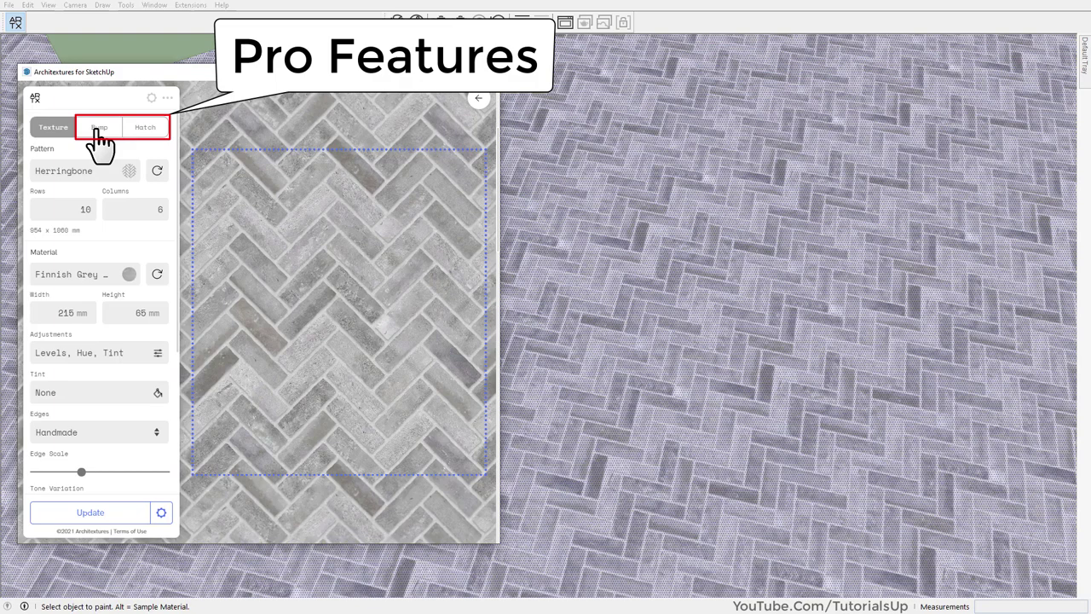
click(99, 130)
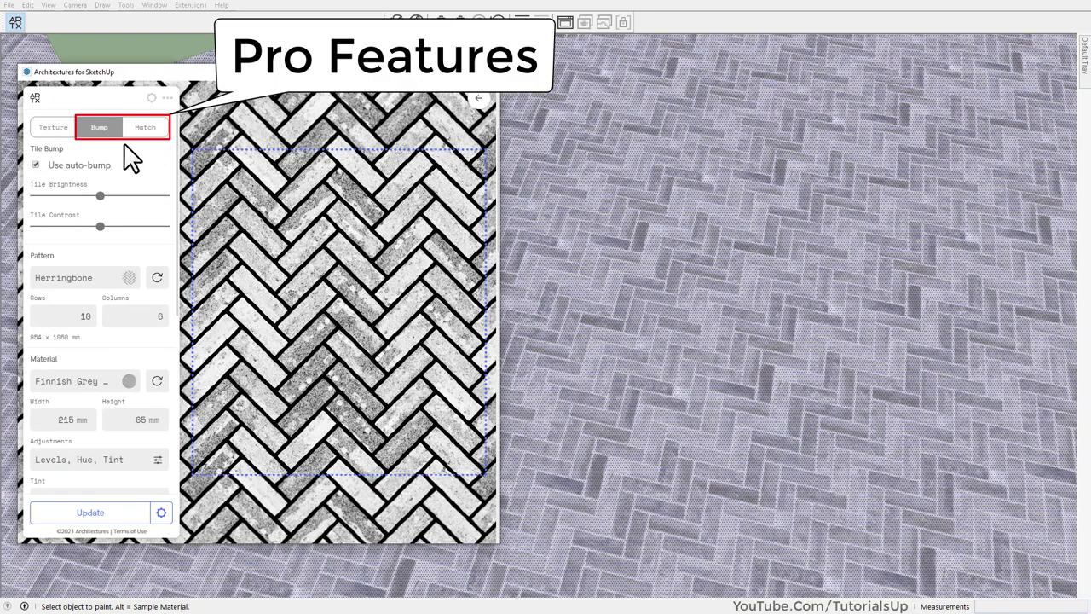
click(145, 129)
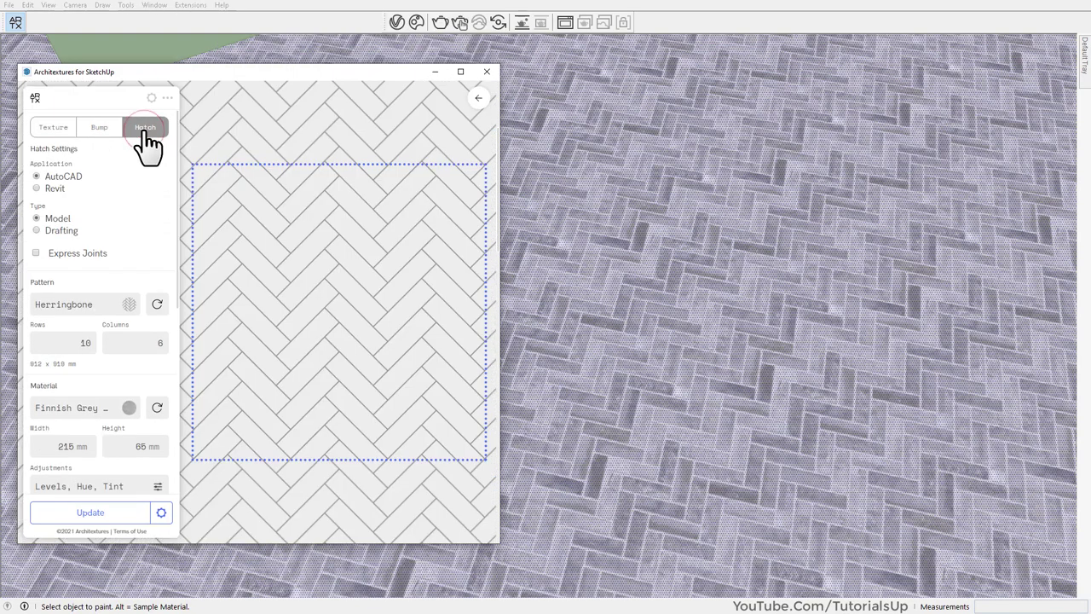
click(52, 130)
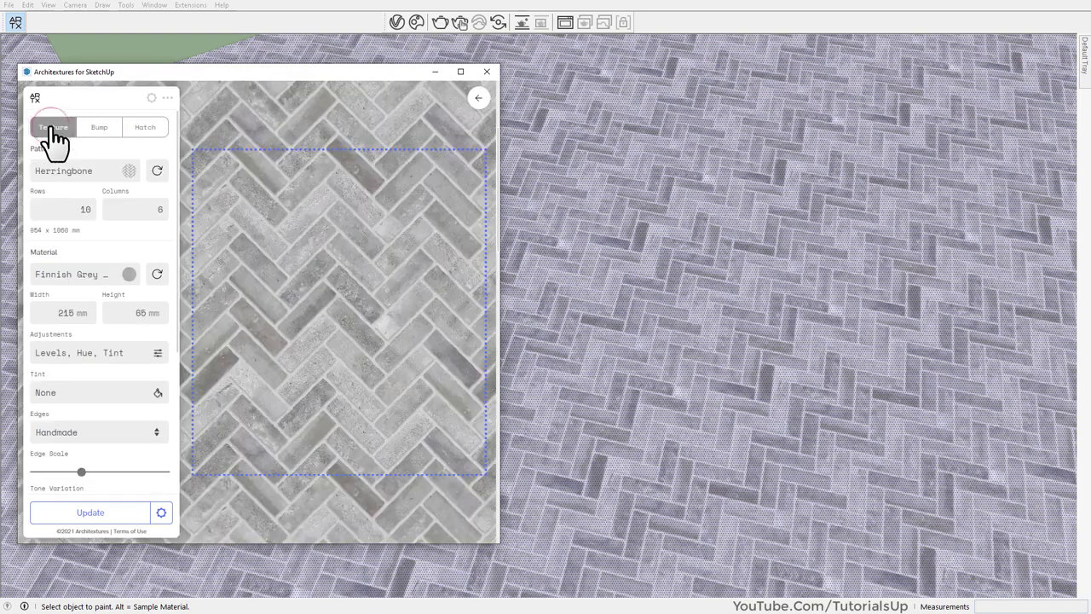
Step: Change the ground paving pattern from herringbone to Hexagonal and update it
click(134, 175)
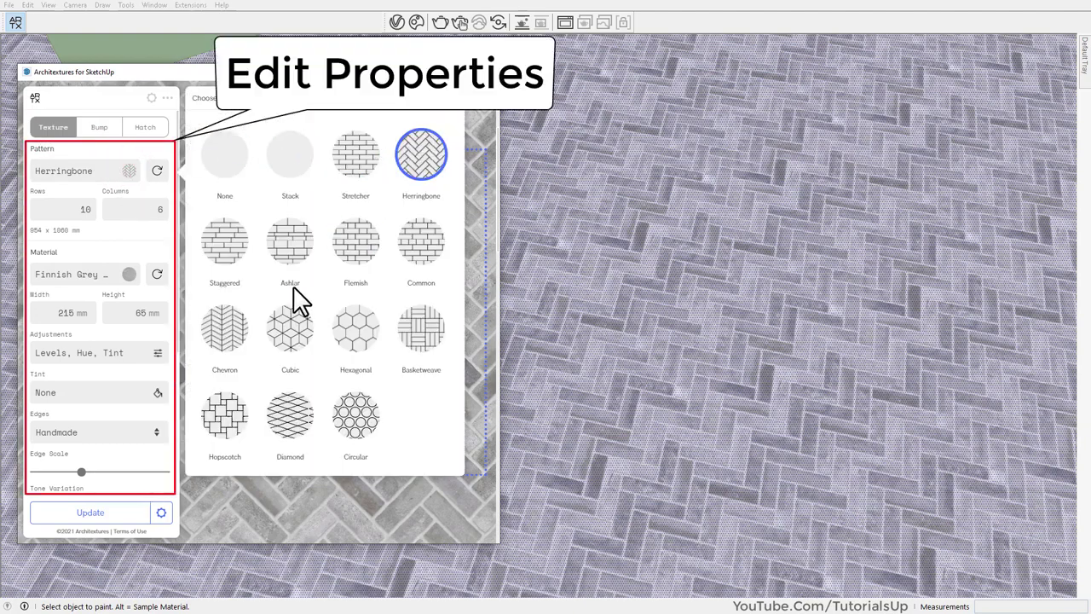
click(358, 330)
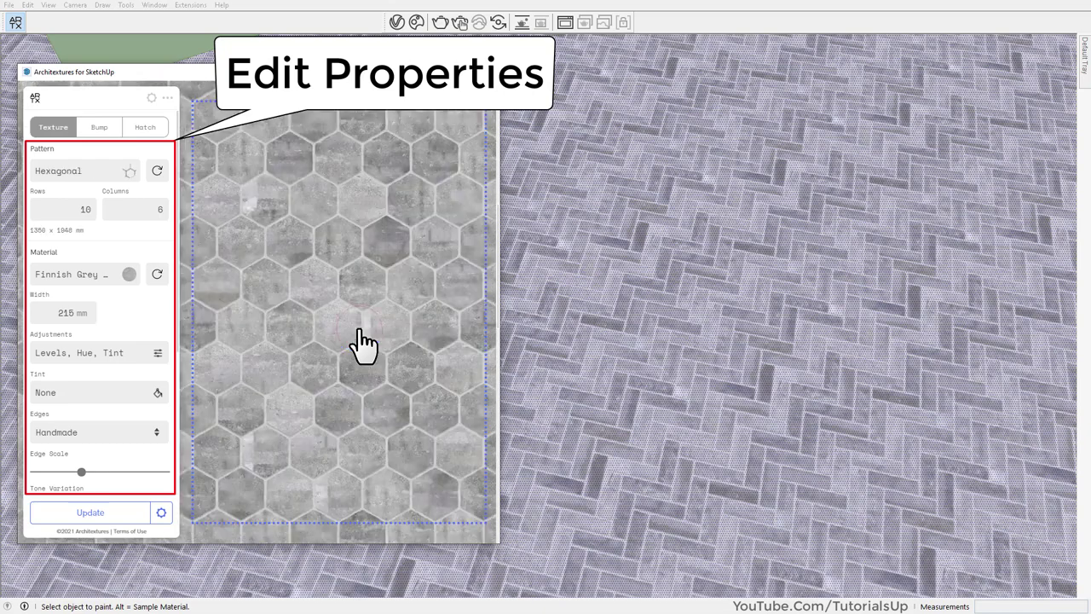
click(94, 516)
Step: Set the hex tile material to Limestone
mouse_move(726, 348)
middle_down()
mouse_move(647, 349)
mouse_move(642, 301)
middle_up()
scroll(665, 360, up, 3)
scroll(665, 361, up, 2)
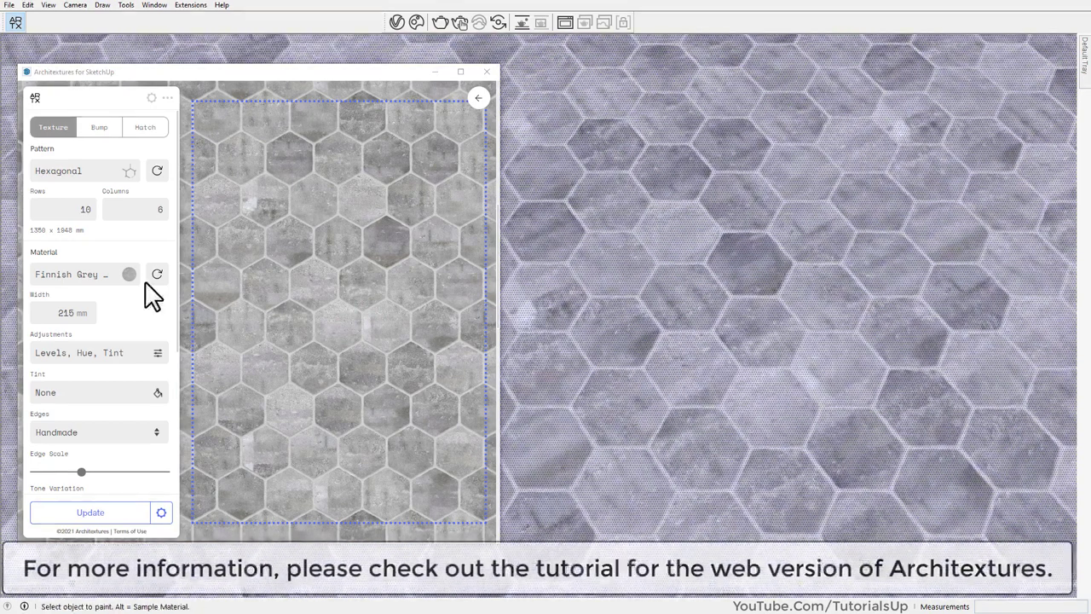
click(129, 274)
click(421, 282)
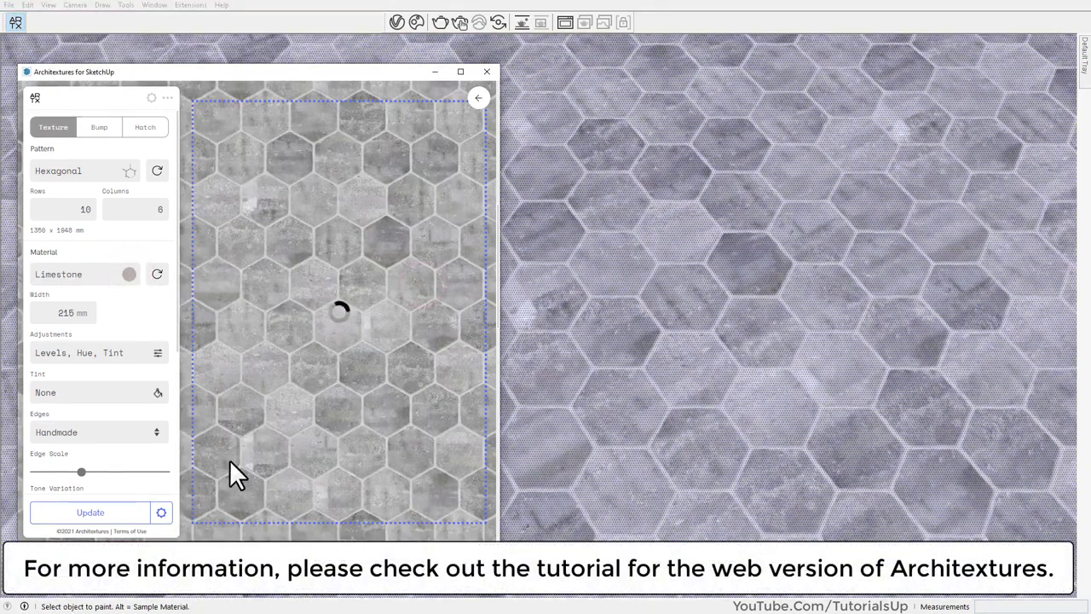
Step: Upload the ConcreteStucco image as the hex tile material and apply it to the floor
click(90, 513)
click(126, 274)
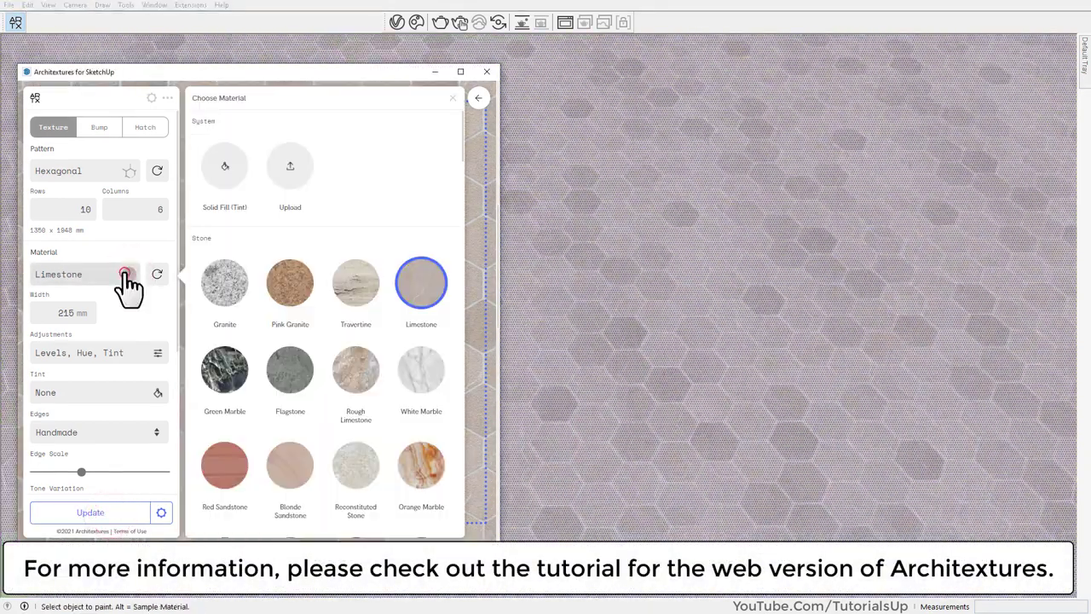
click(290, 166)
click(224, 246)
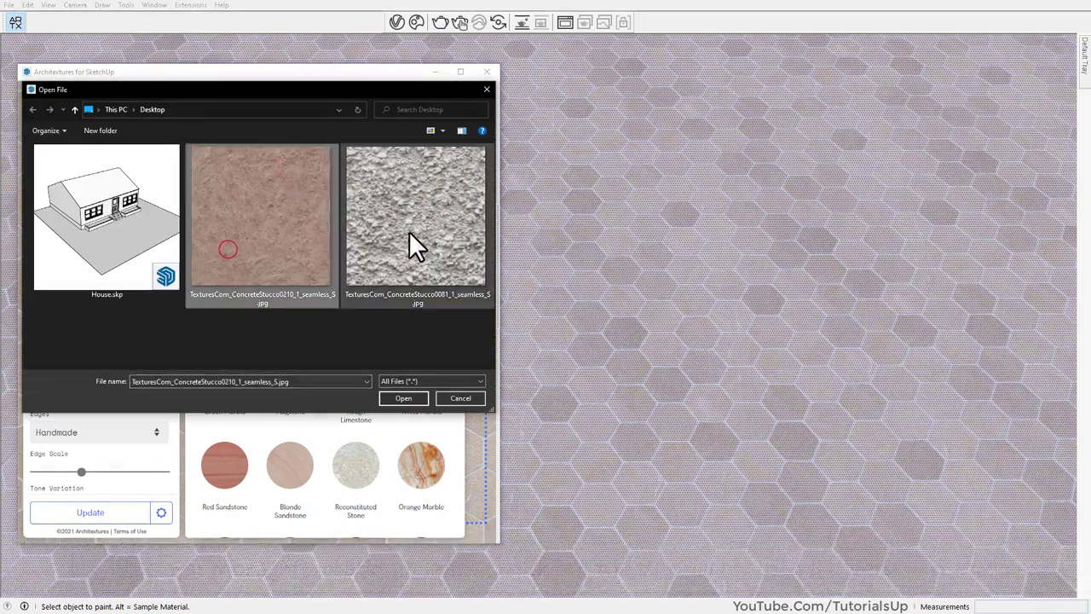
click(404, 399)
click(115, 514)
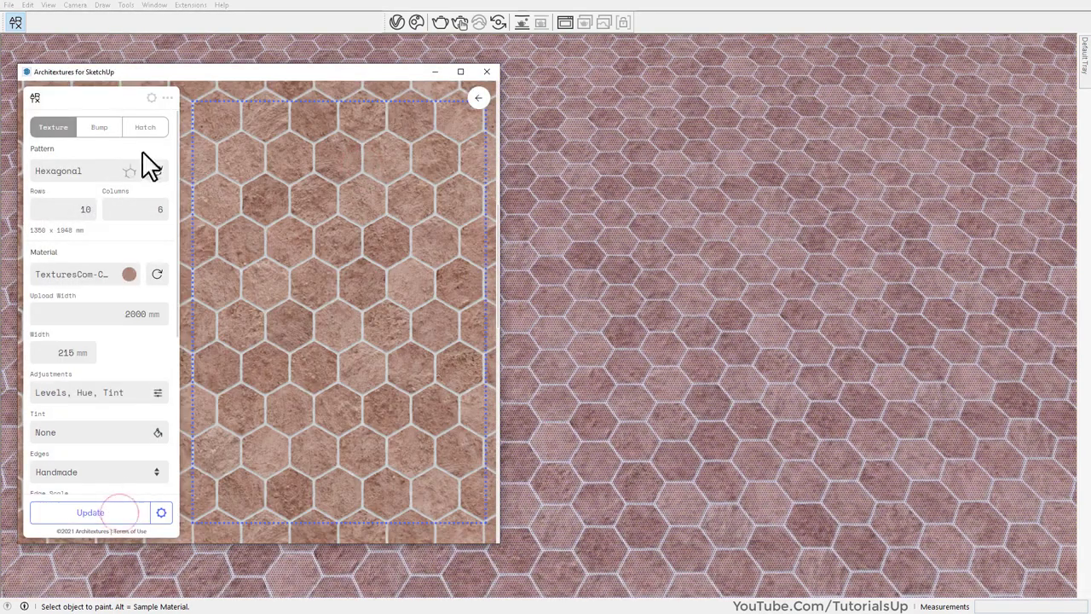
Step: Preview the stucco bump map, then switch the tile material to Pink Granite
click(102, 128)
click(52, 127)
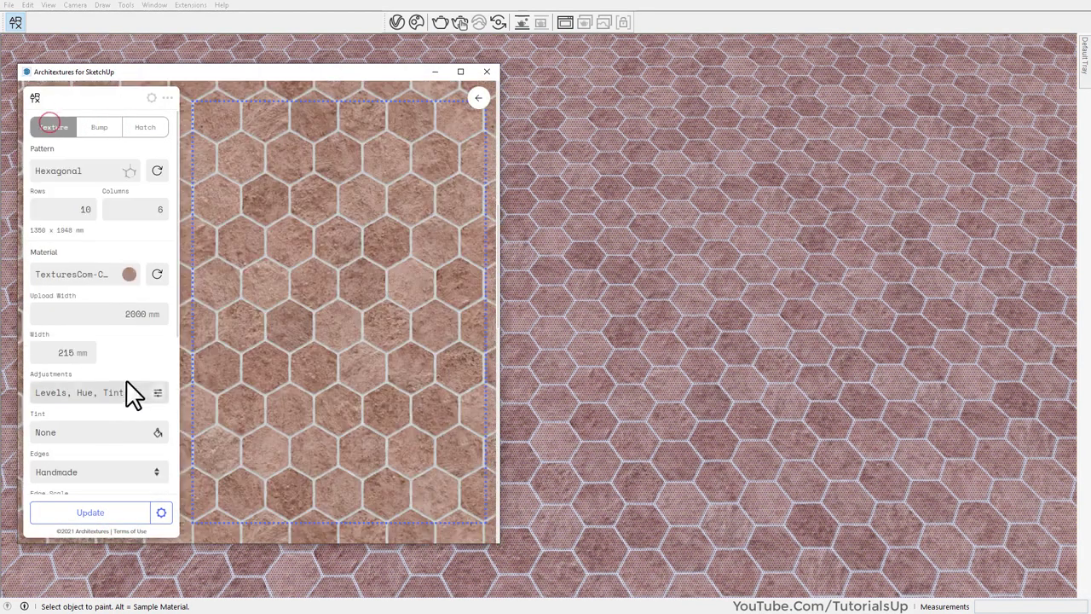
click(126, 274)
scroll(361, 341, down, 2)
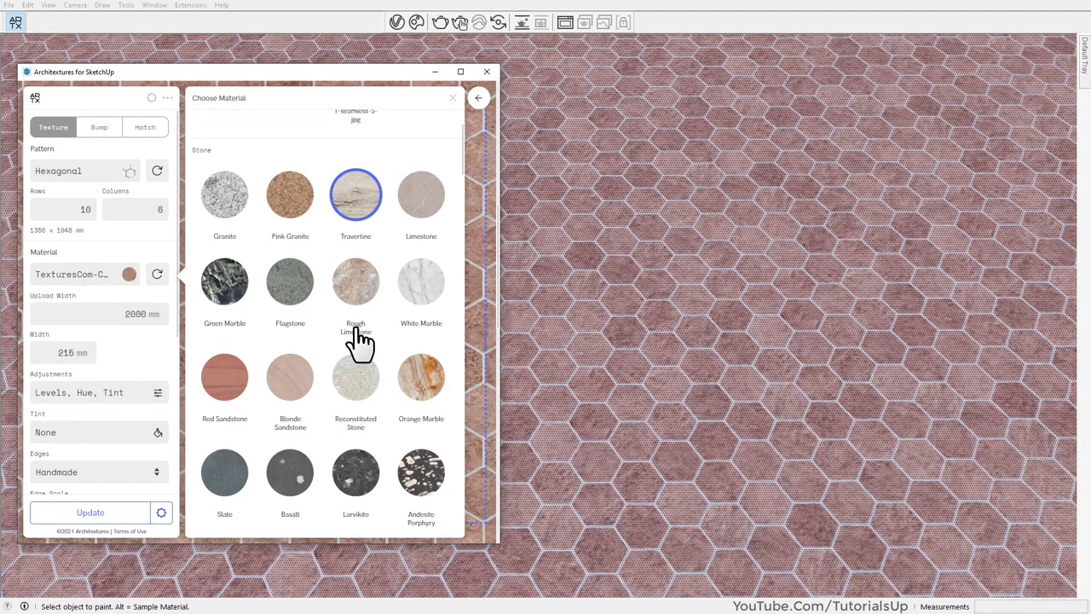
scroll(360, 332, down, 3)
scroll(345, 346, up, 2)
scroll(333, 360, up, 2)
scroll(324, 349, up, 1)
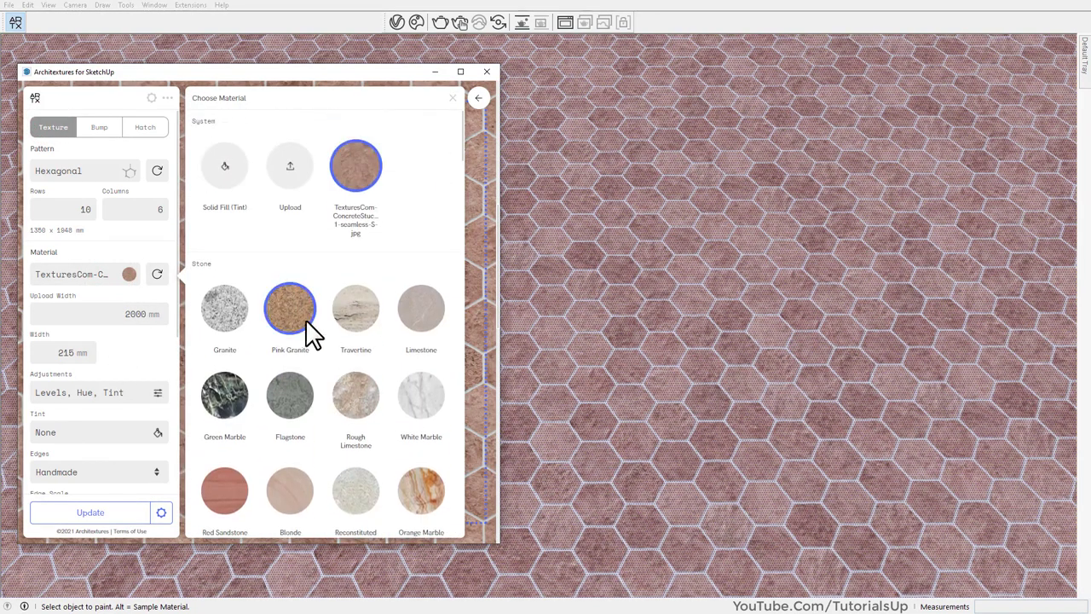
click(303, 317)
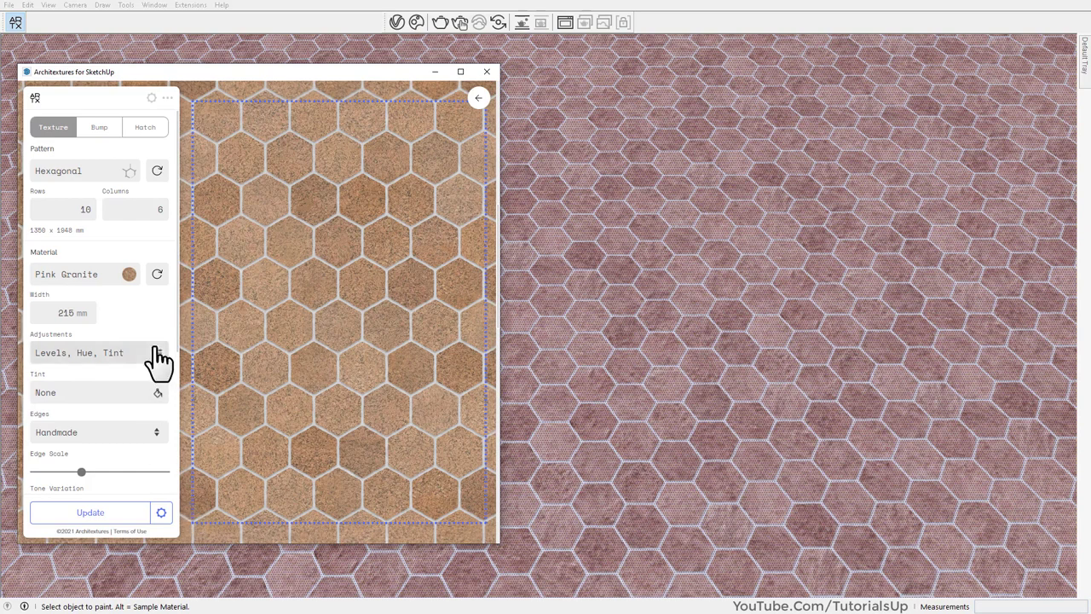
Step: Open the tile colour adjustments, update the paving, and reset saturation
click(53, 312)
click(139, 354)
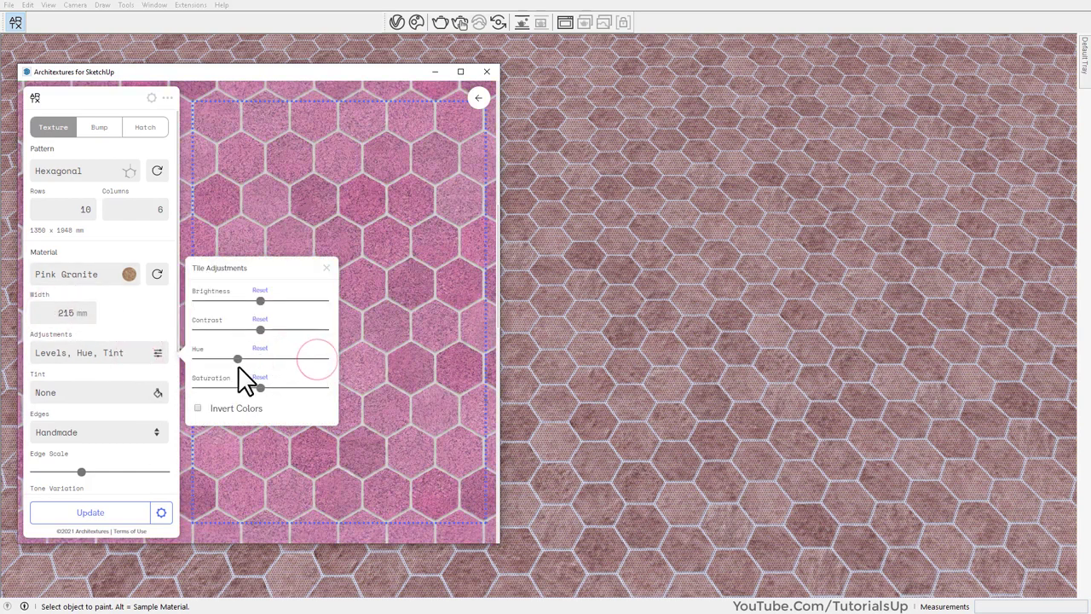
click(117, 513)
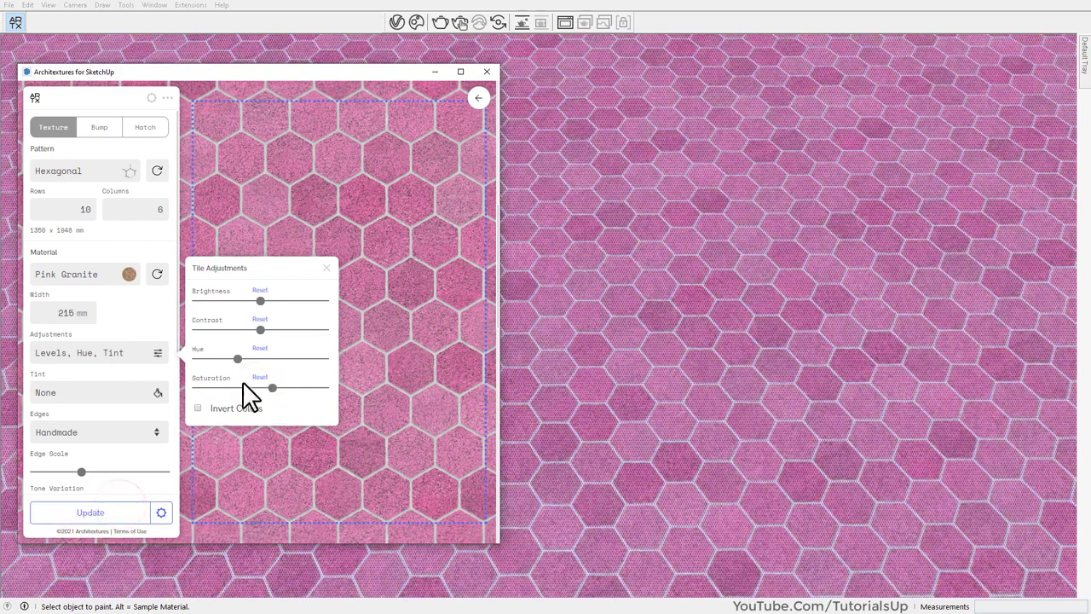
click(107, 512)
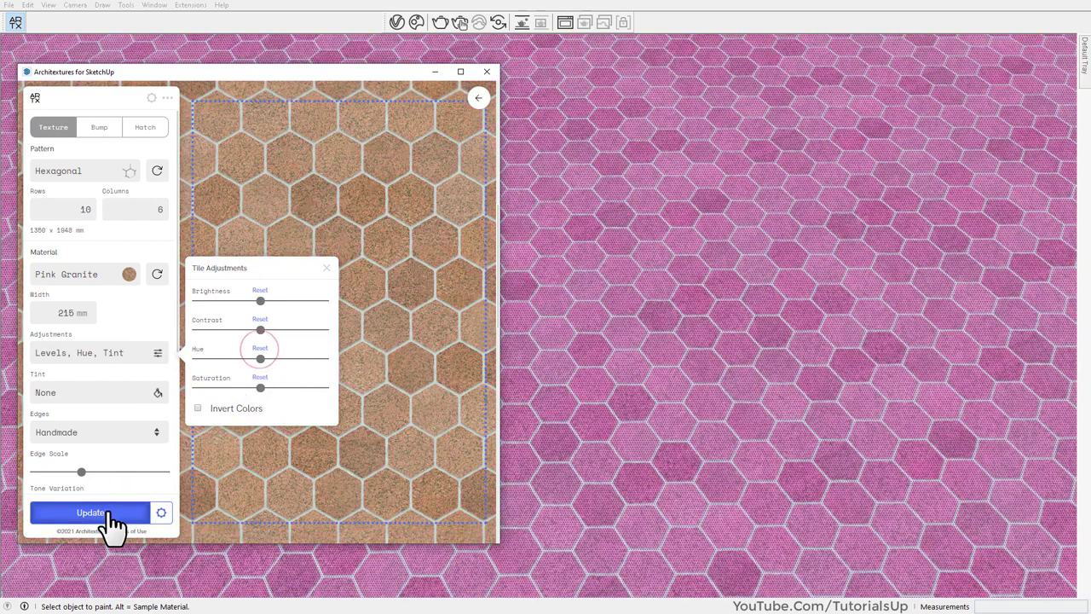
Step: Try a green tint on the paving, then clear it back to #ffffff
click(127, 392)
mouse_move(331, 334)
mouse_down()
mouse_move(343, 388)
mouse_move(352, 351)
mouse_up()
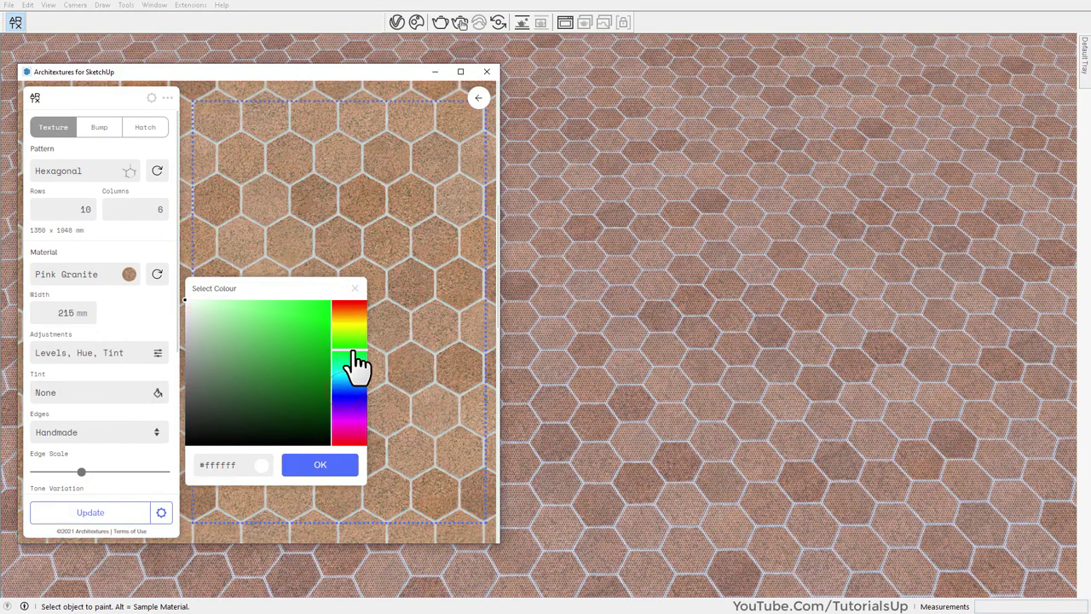
click(294, 464)
click(158, 392)
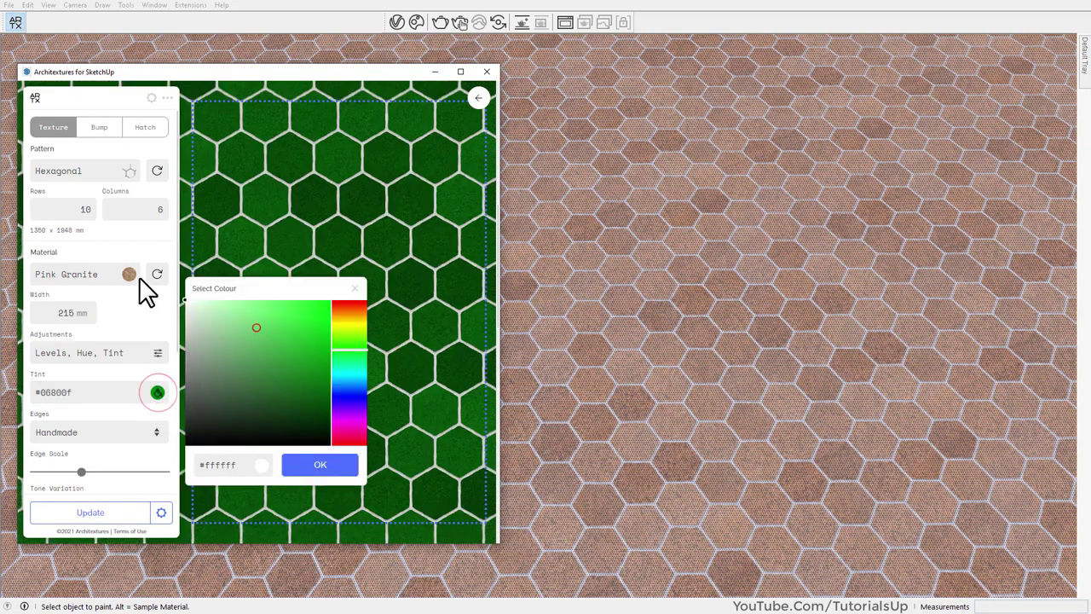
click(308, 461)
scroll(154, 441, down, 1)
Step: Set tile edges to Fine, enlarge the edge scale, update, and raise tone variation
click(133, 375)
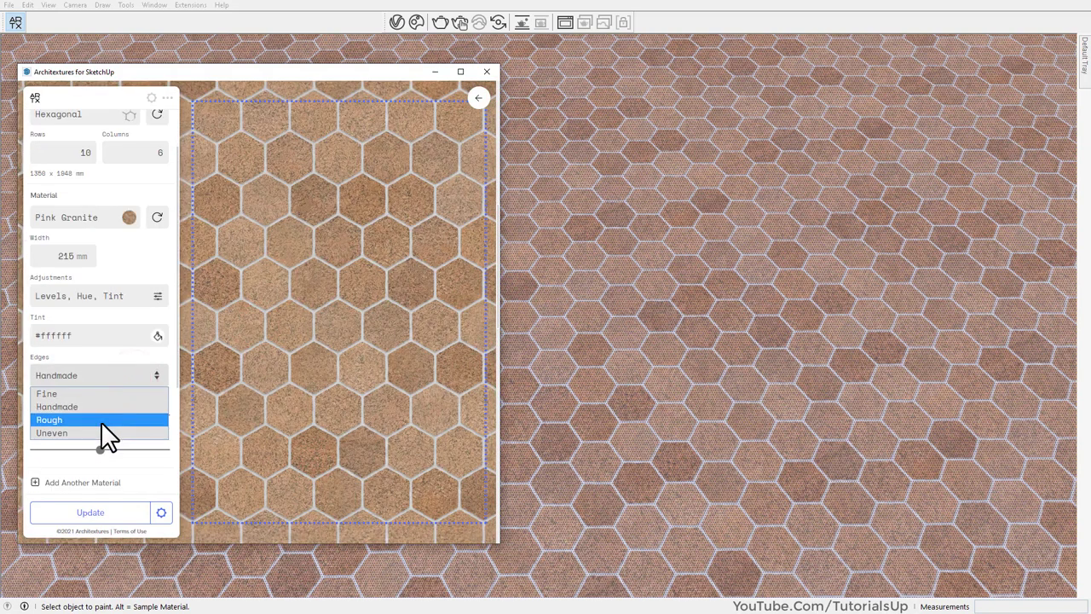
click(96, 394)
drag(81, 414, 130, 415)
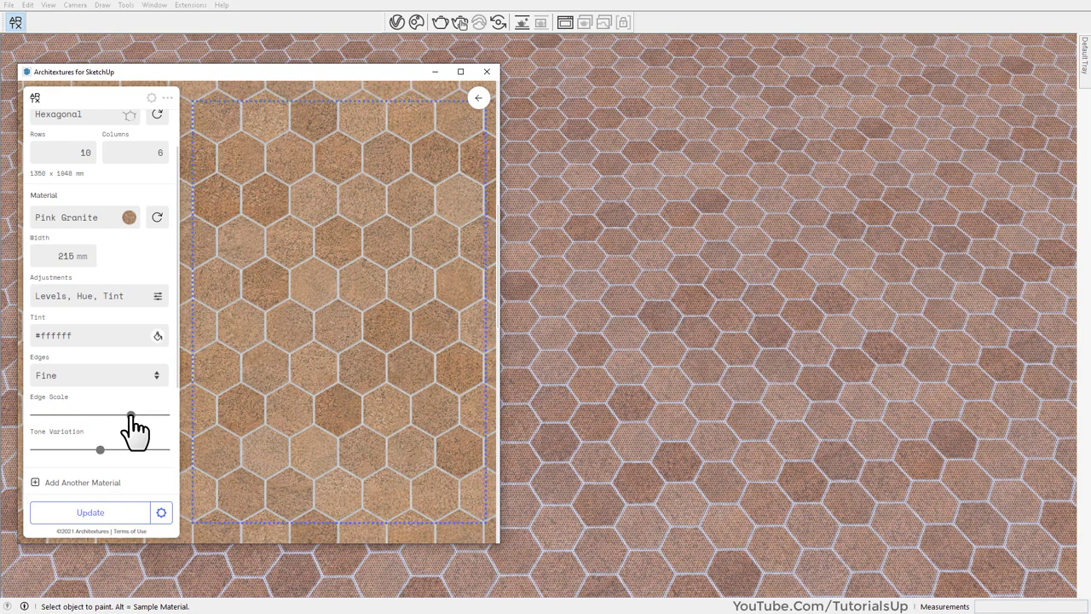
click(113, 512)
drag(101, 449, 125, 450)
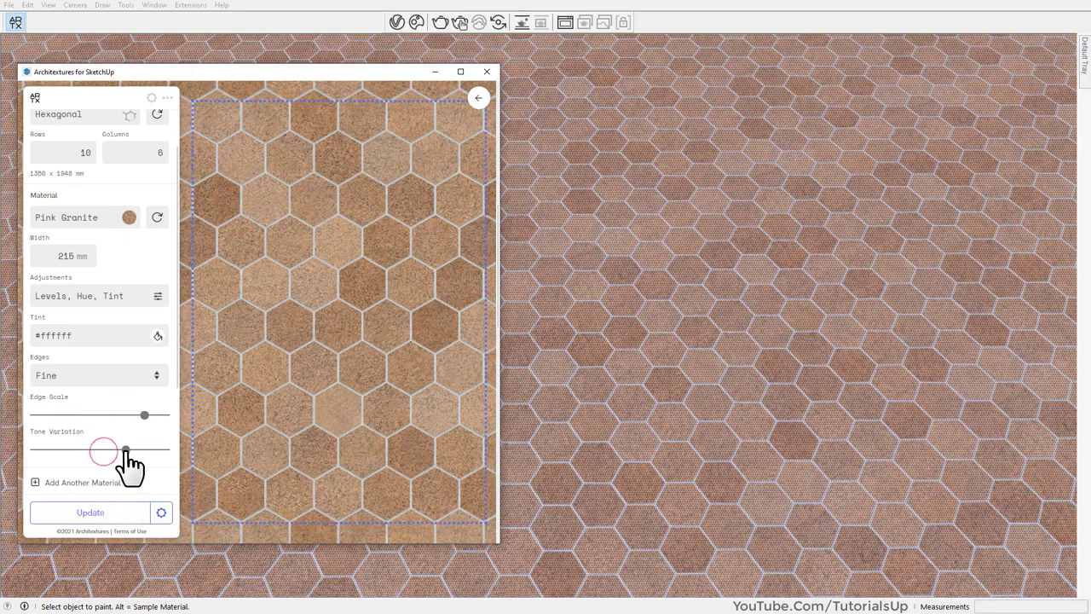
scroll(136, 443, down, 3)
Step: Fill the hex paving joints with Dichondra Grass at 15 mm horizontal width
scroll(128, 393, down, 1)
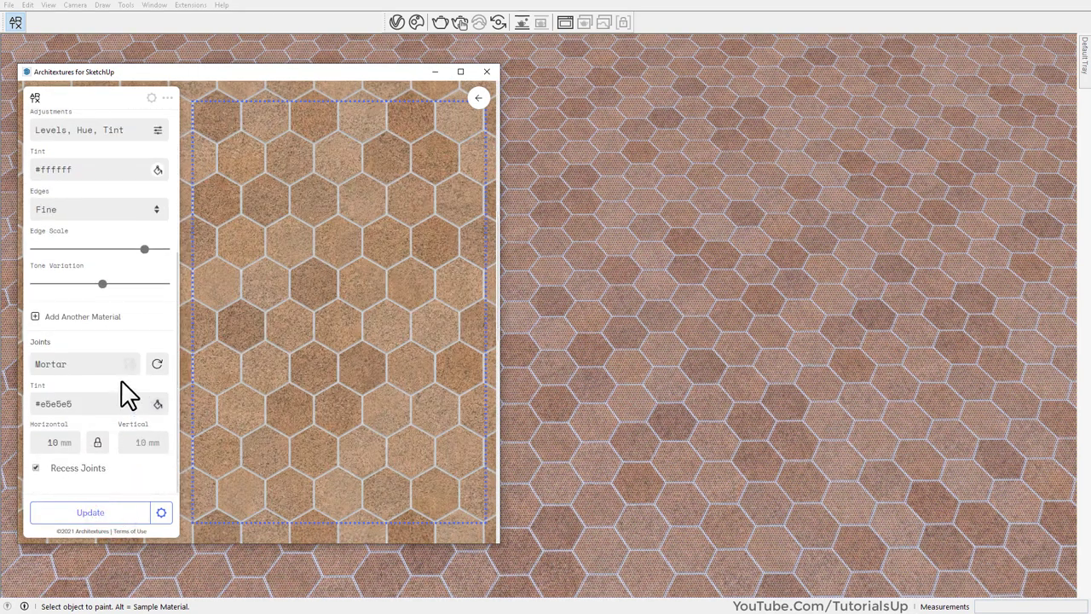
click(128, 367)
click(229, 499)
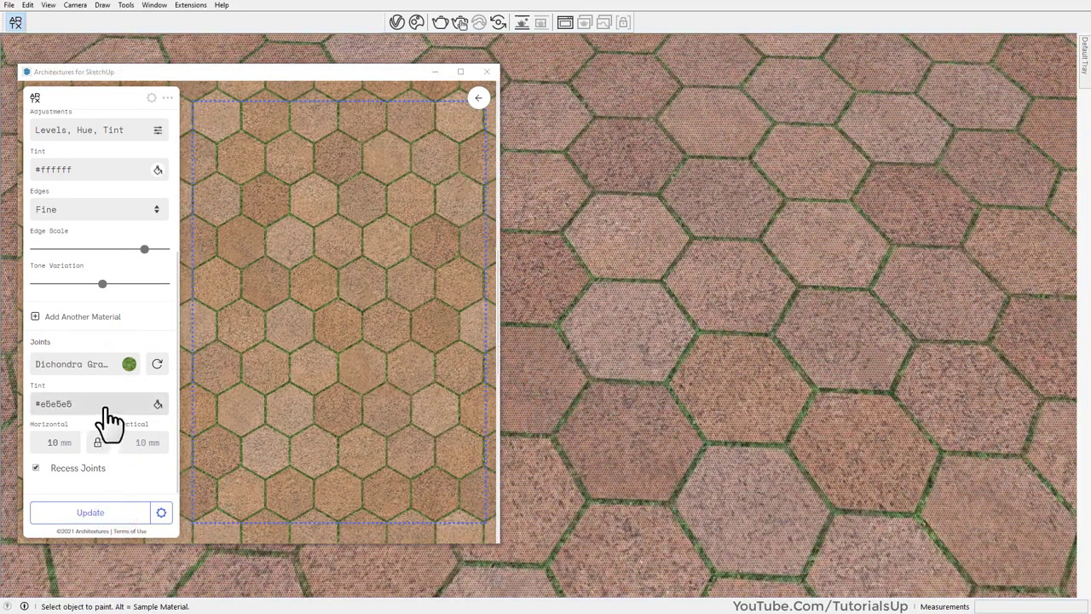
double_click(72, 441)
text(15)
click(125, 442)
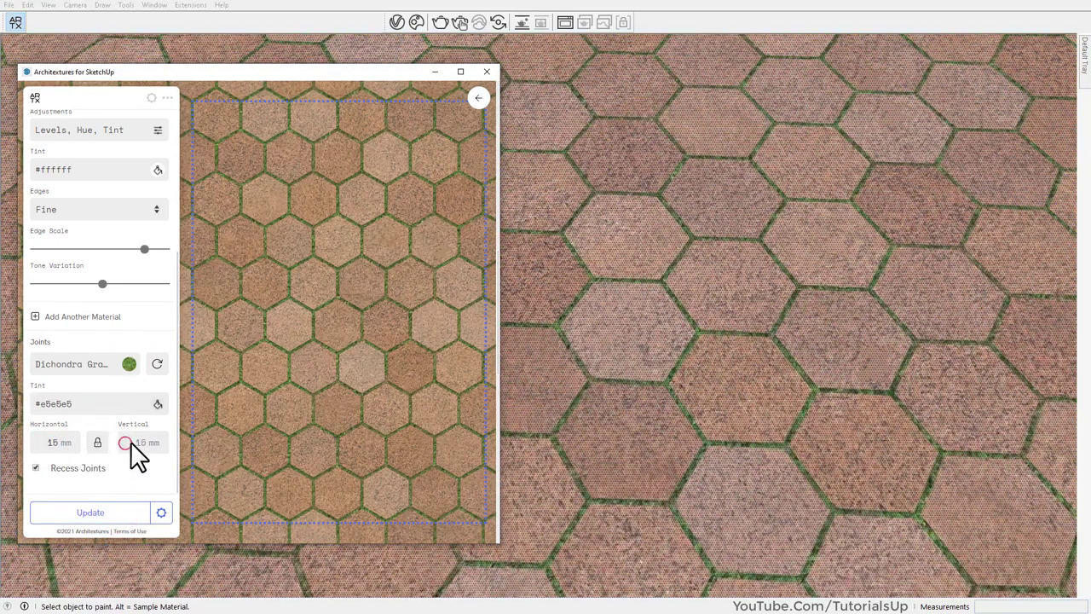
click(119, 465)
Step: Orbit to the planter ledge beside the house and select its top face
scroll(682, 390, down, 5)
middle_drag(682, 389, 670, 362)
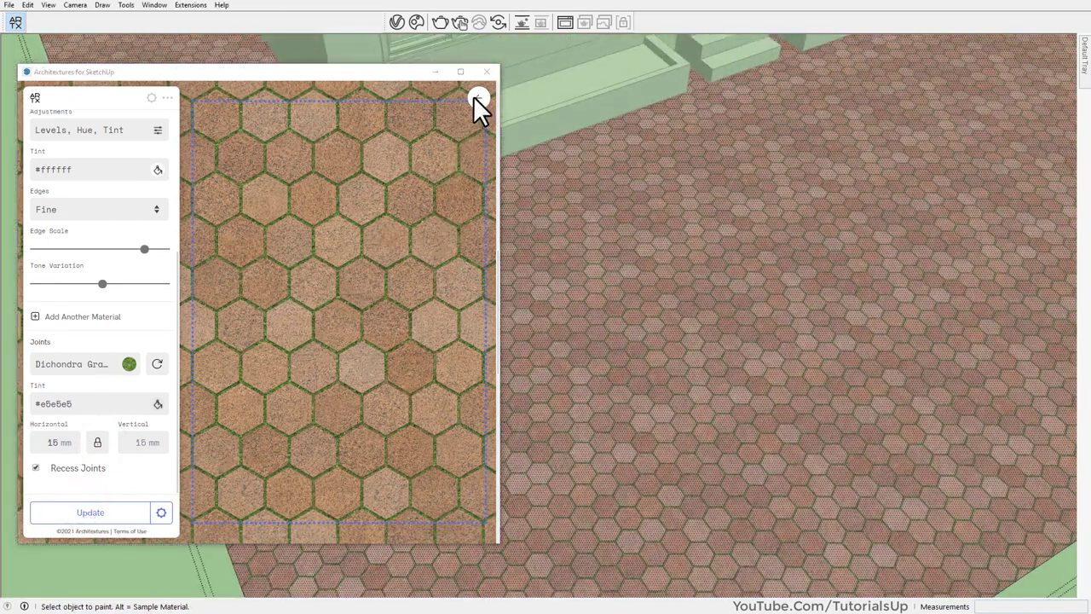
middle_drag(720, 420, 932, 478)
key(space)
scroll(736, 397, up, 5)
scroll(755, 405, up, 3)
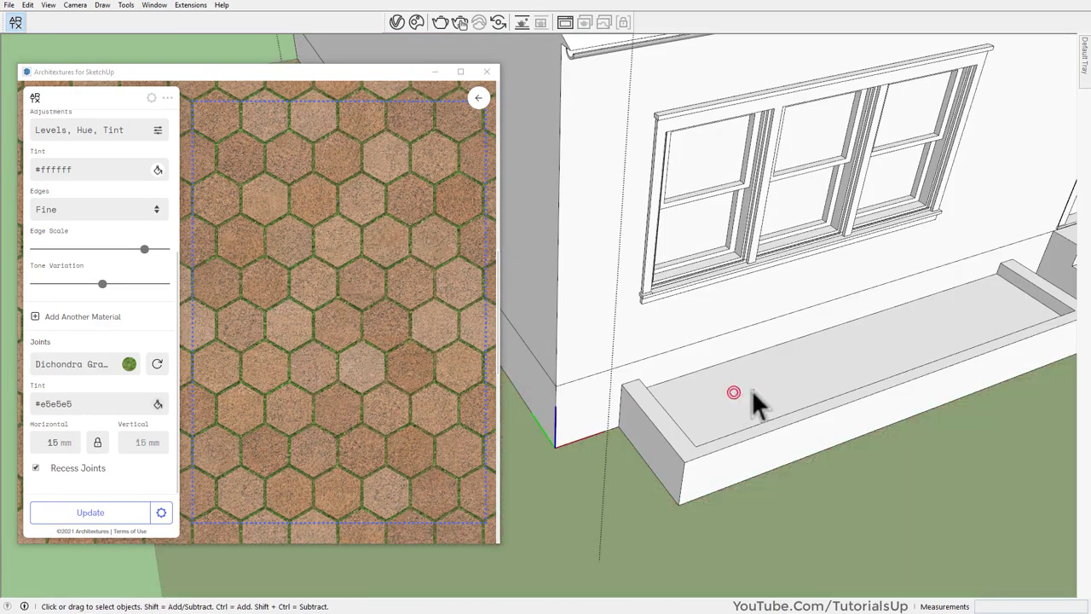
click(754, 405)
Step: Return to the material library, filter to No Pattern, and clear the brick search
scroll(810, 390, up, 3)
click(478, 97)
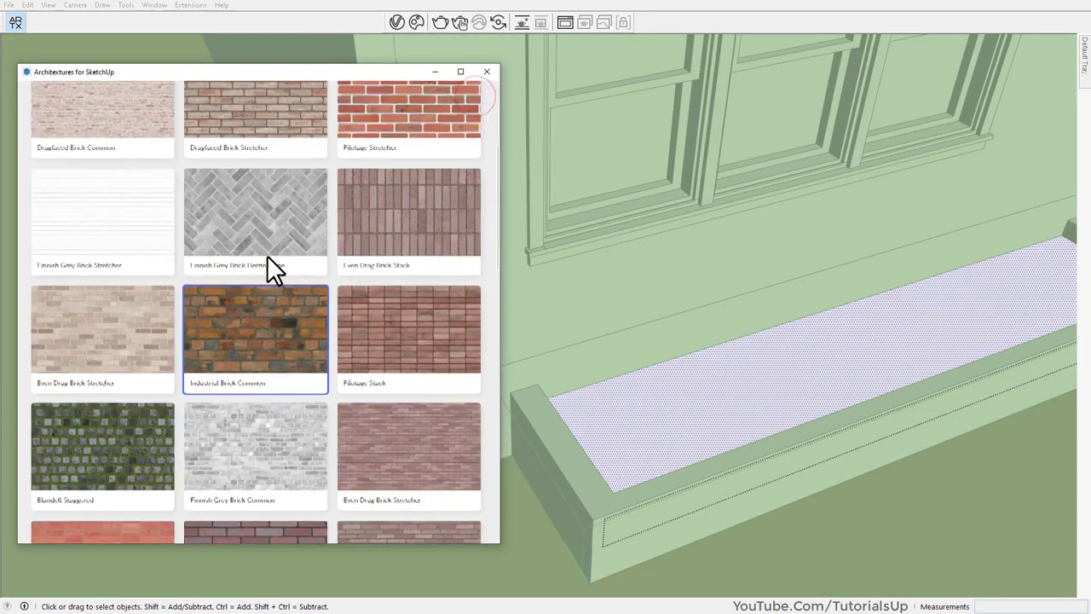
scroll(267, 255, up, 3)
click(177, 139)
click(153, 171)
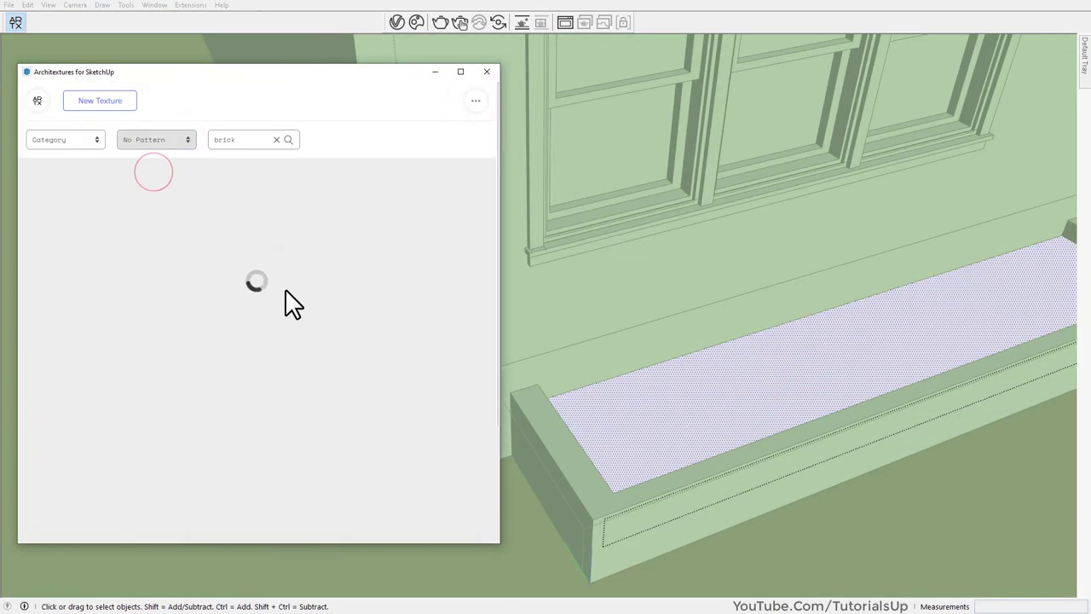
click(276, 140)
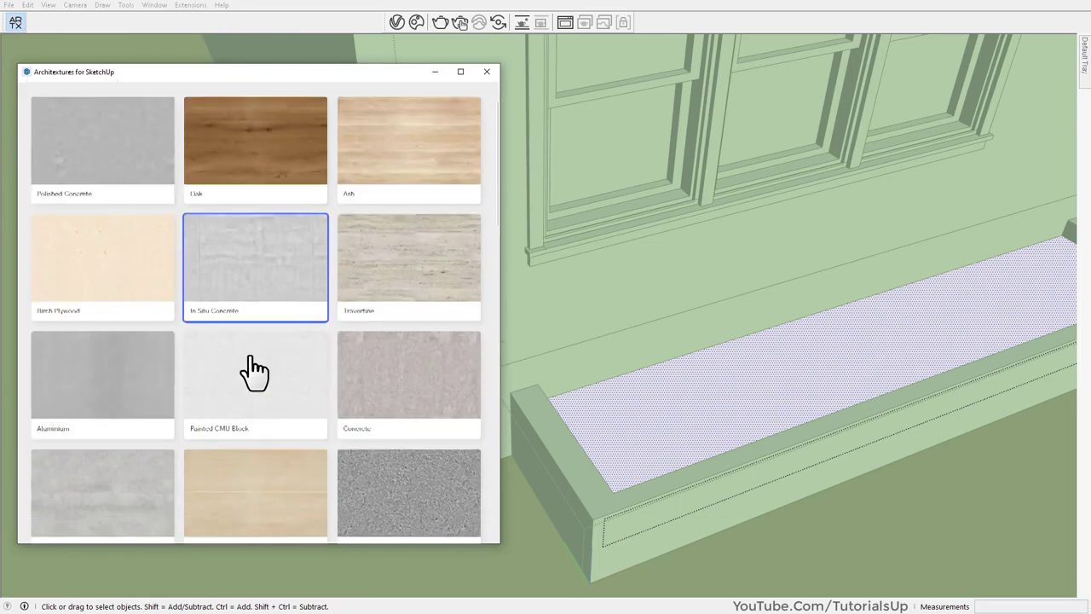
Step: Import Bold Terrazzo and paint the planter bed with it
scroll(254, 368, down, 5)
scroll(260, 401, down, 5)
click(264, 418)
scroll(341, 405, down, 2)
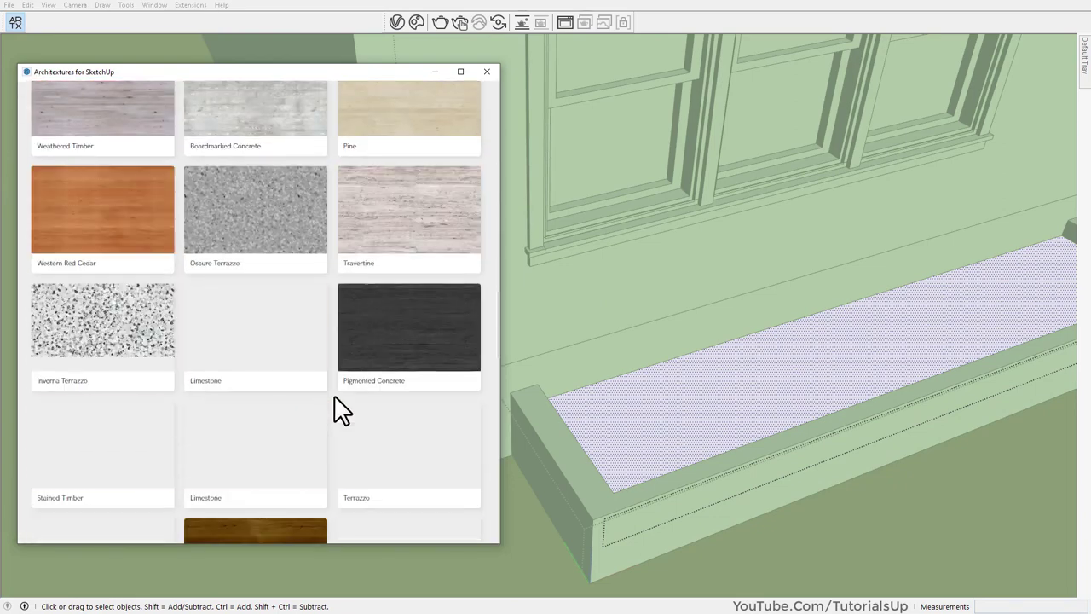
scroll(339, 411, down, 5)
scroll(339, 411, down, 5)
scroll(339, 411, down, 5)
click(322, 404)
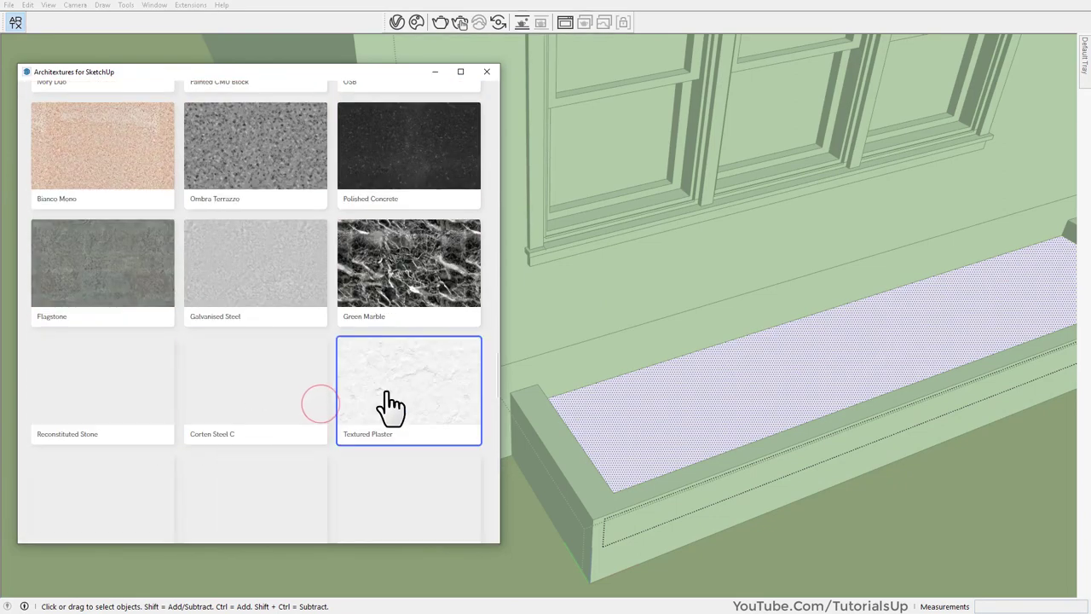
scroll(392, 405, down, 3)
click(87, 225)
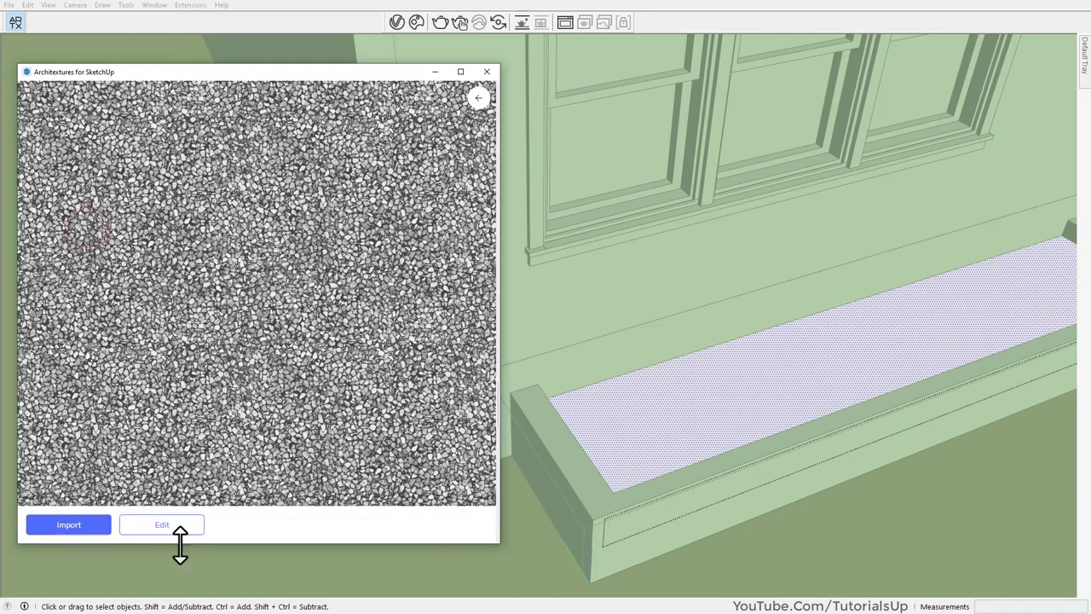
click(80, 526)
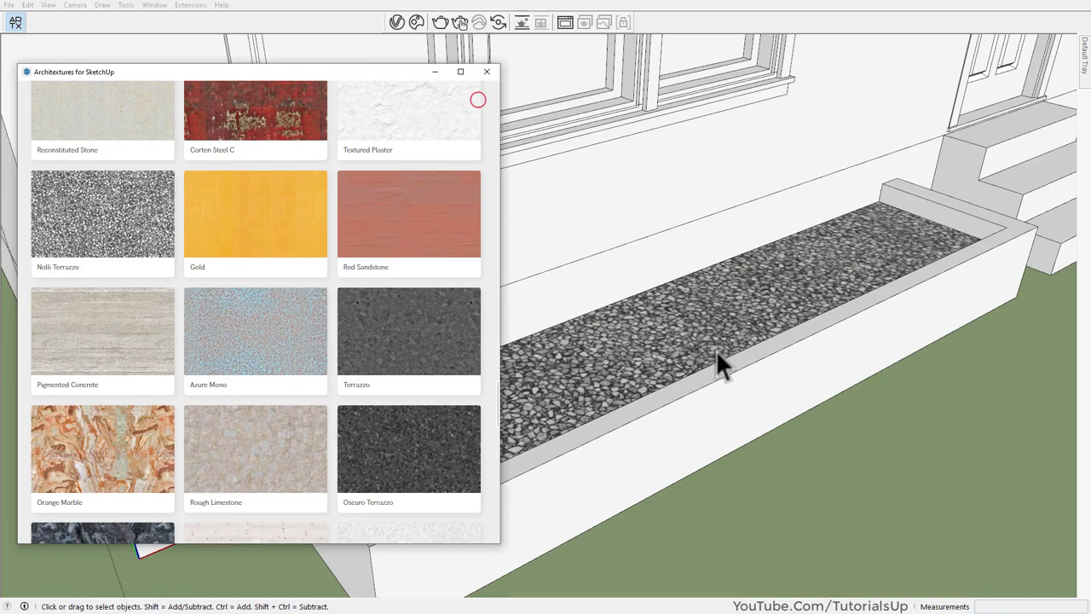
click(599, 469)
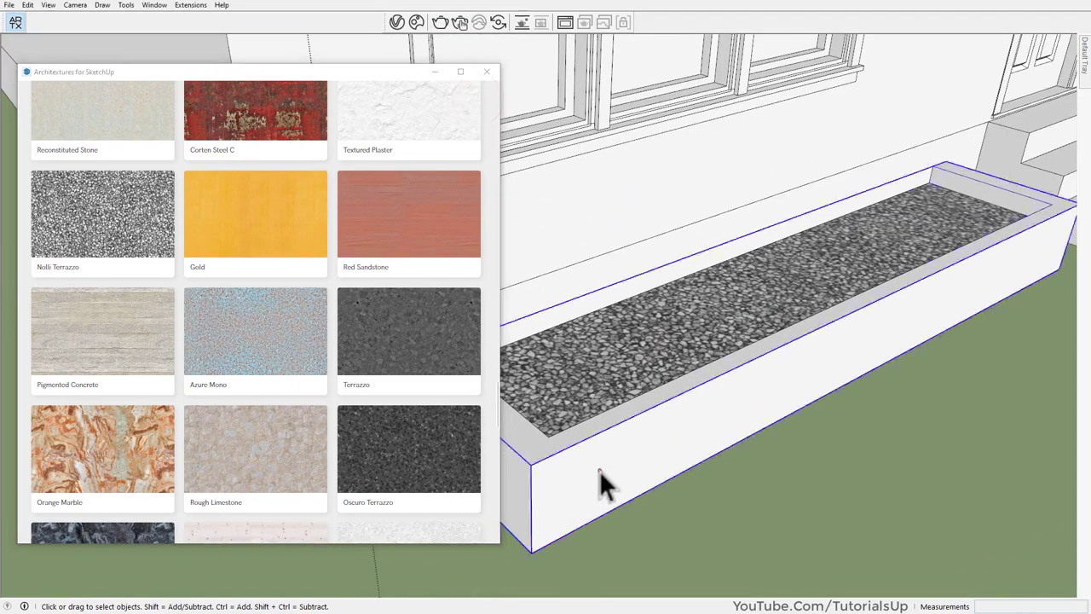
Step: Import the Red Sandstone material into the model
scroll(367, 385, down, 3)
scroll(380, 397, up, 5)
click(381, 394)
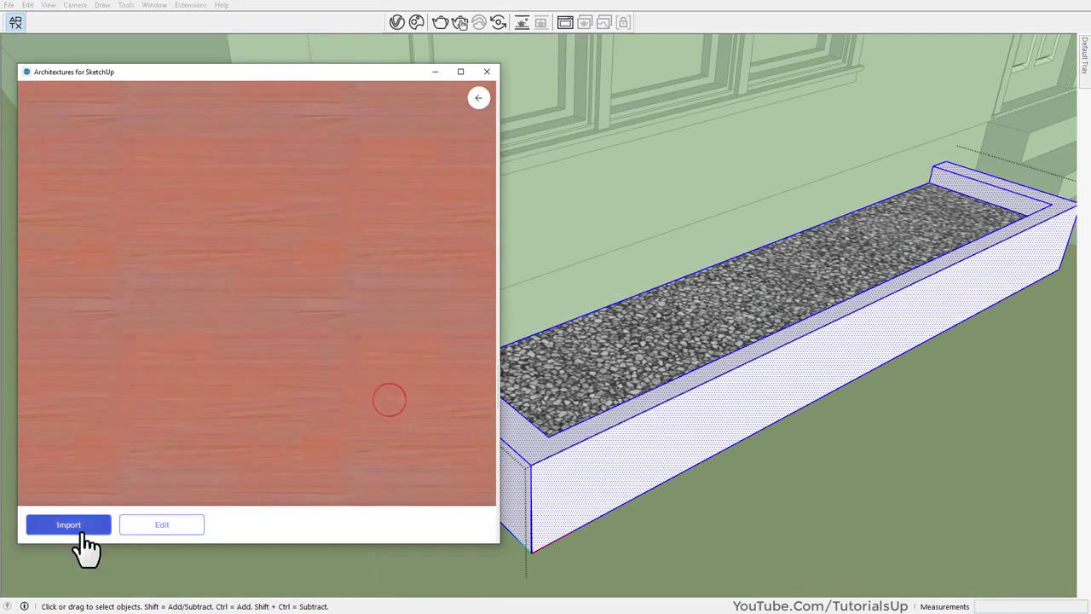
click(75, 526)
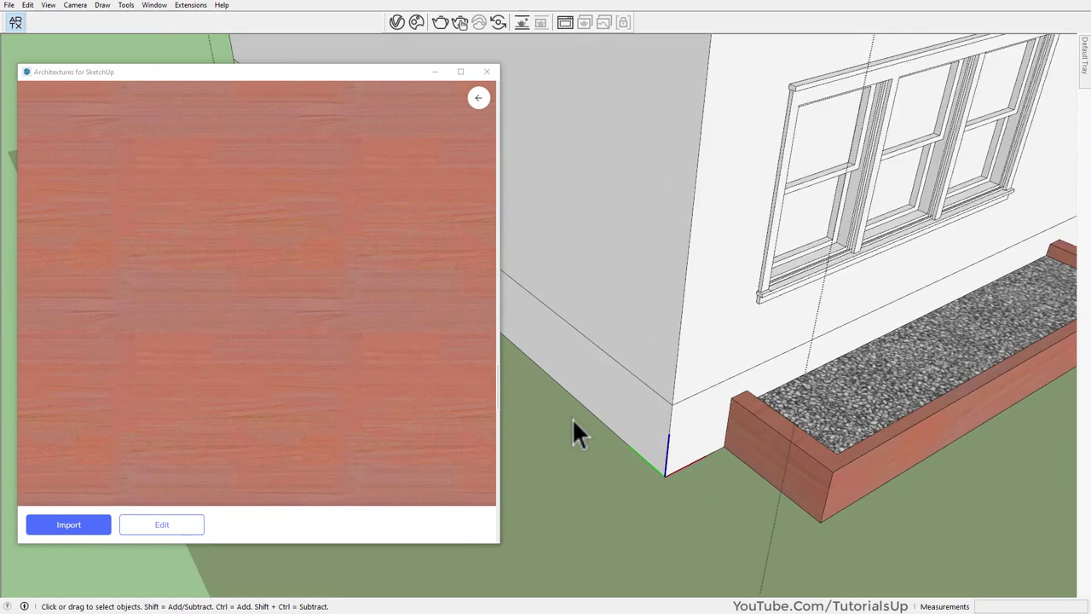
click(626, 395)
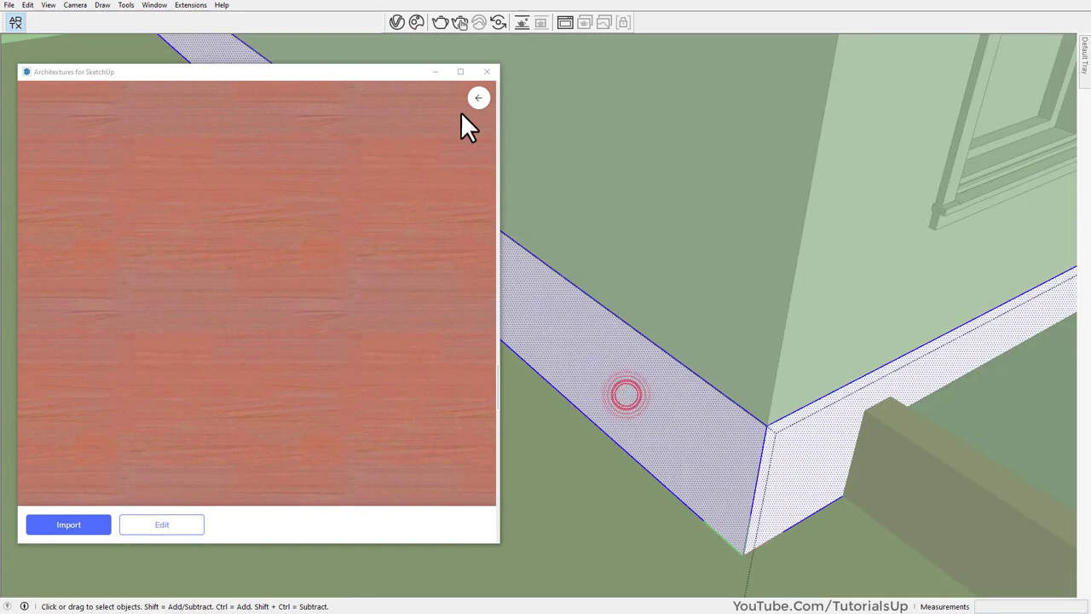
Step: Reset the pattern filter to all patterns and import the red Pilotage brick
click(479, 97)
scroll(319, 286, up, 5)
scroll(320, 285, up, 5)
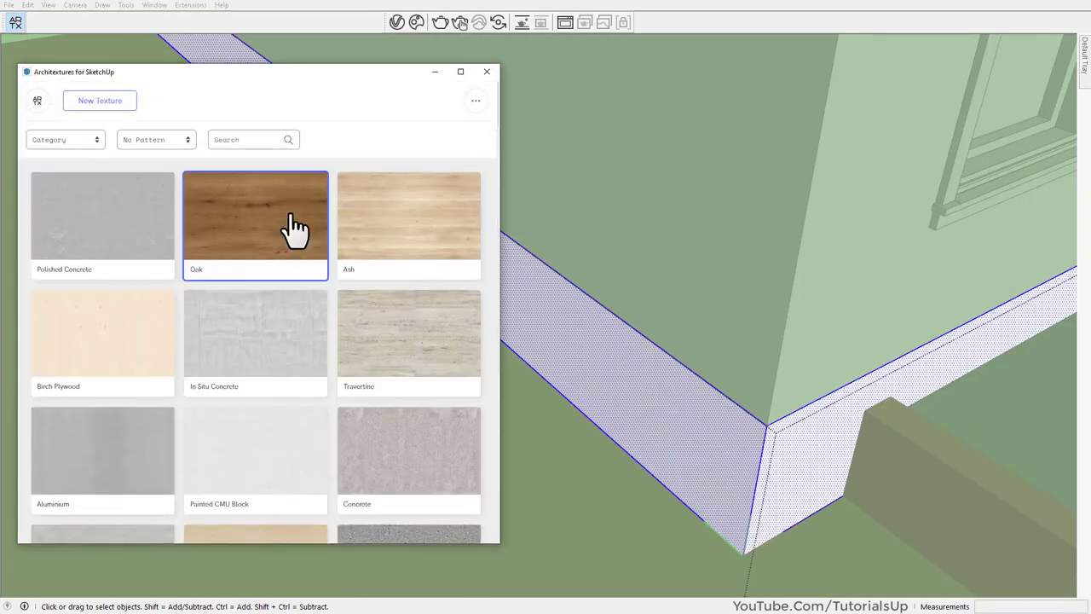
click(171, 140)
click(151, 165)
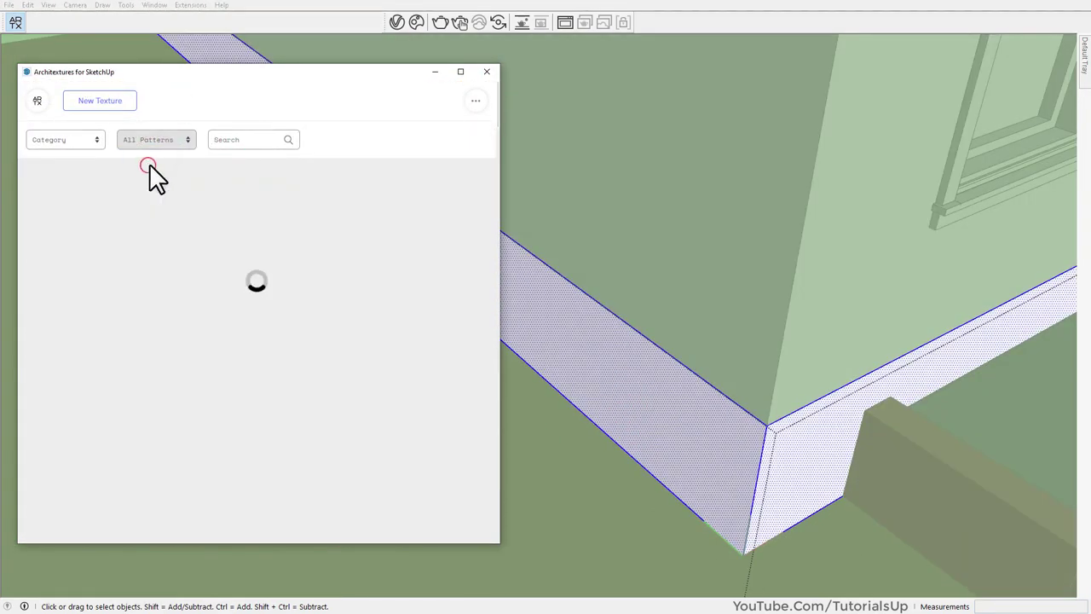
scroll(312, 283, down, 5)
click(258, 409)
scroll(256, 433, down, 3)
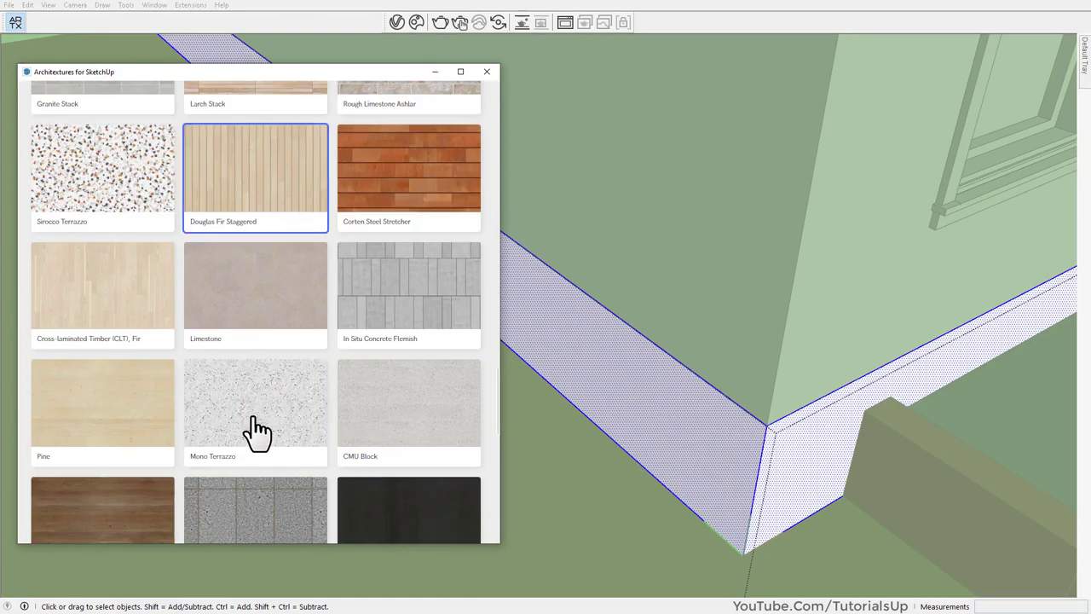
scroll(258, 439, down, 3)
click(256, 446)
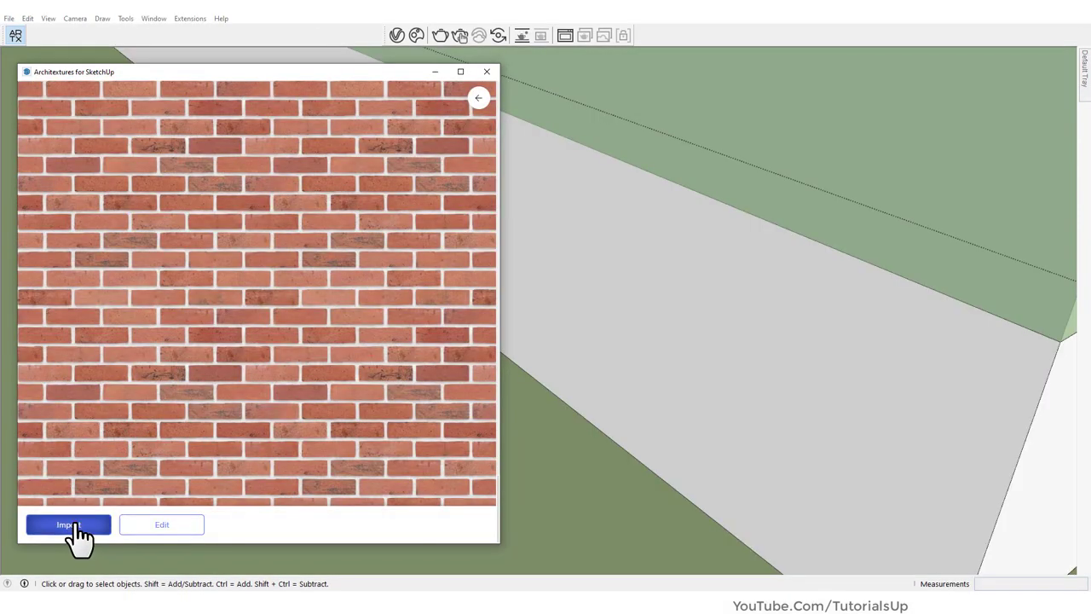
click(70, 525)
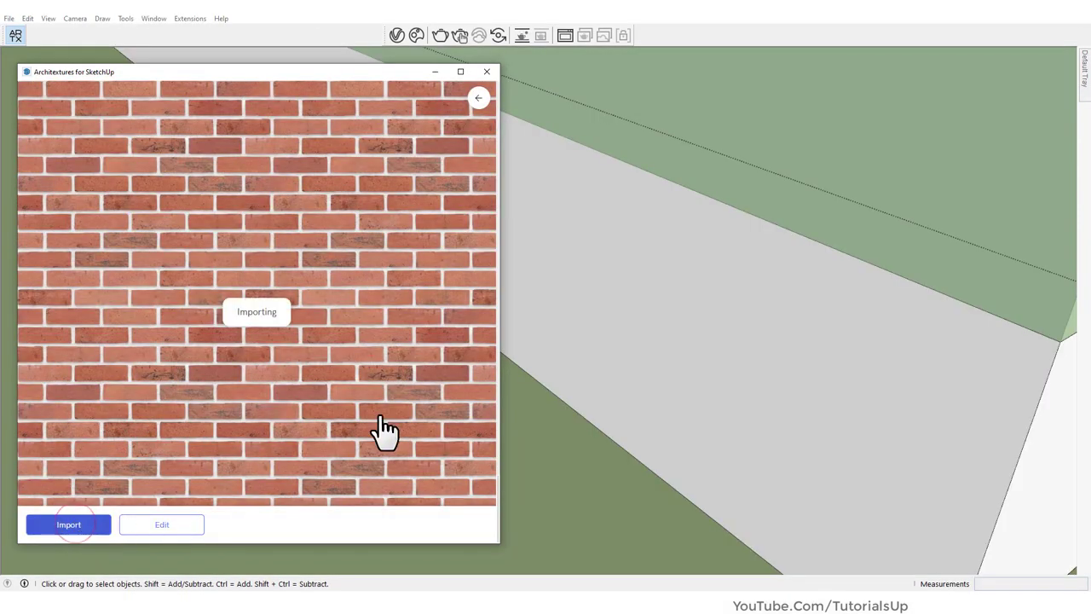
Step: Paint the large baseboard face around the house with the red Pilotage brick
click(632, 299)
click(657, 271)
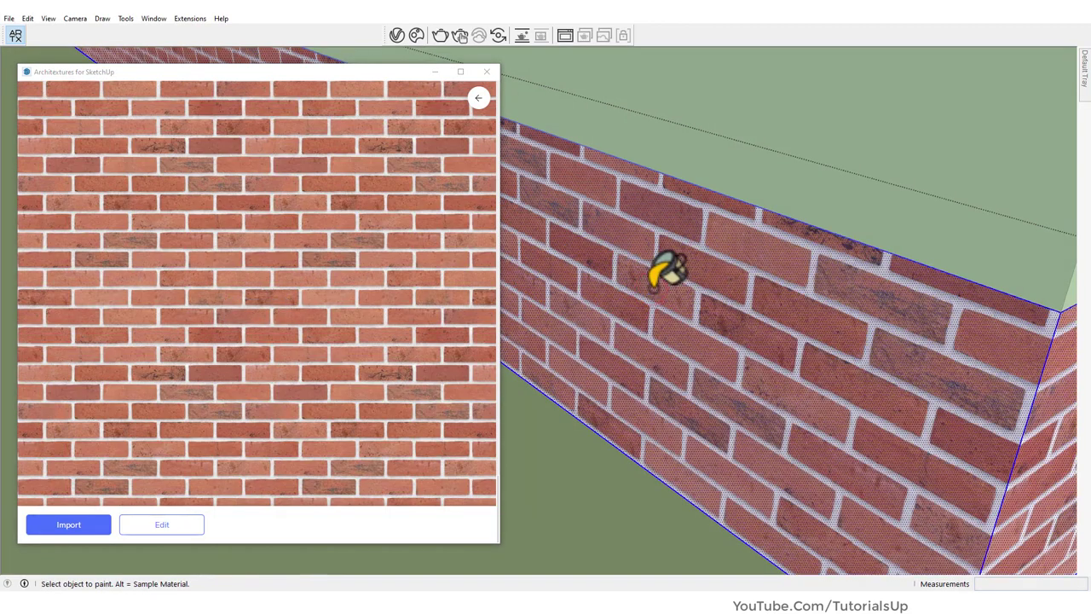
mouse_move(657, 272)
middle_down()
mouse_move(597, 263)
mouse_move(779, 329)
mouse_move(572, 293)
middle_up()
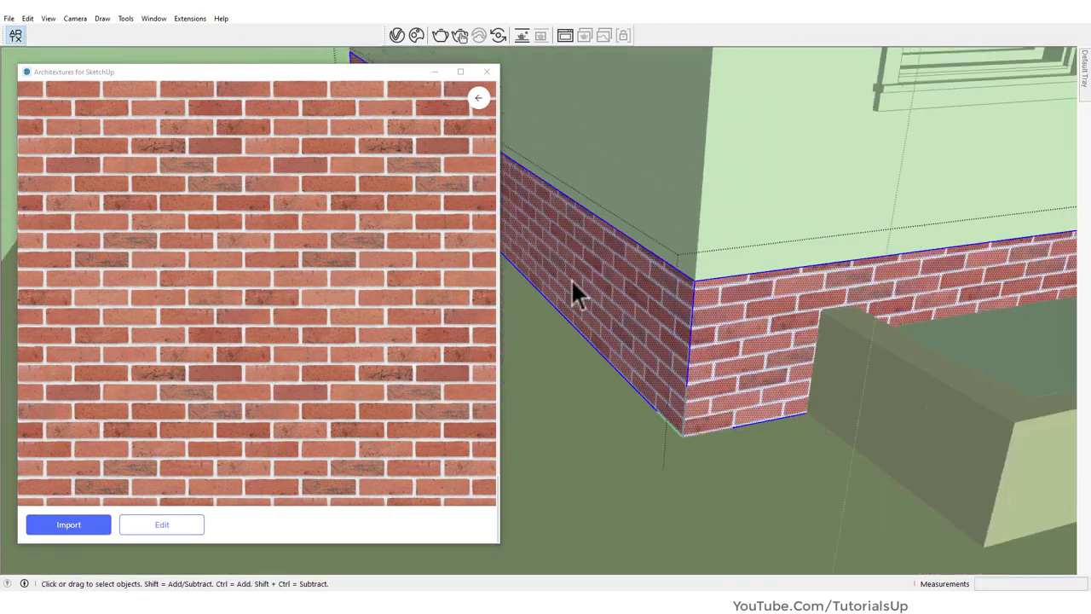
scroll(572, 293, up, 3)
scroll(747, 291, up, 3)
middle_drag(748, 296, 829, 294)
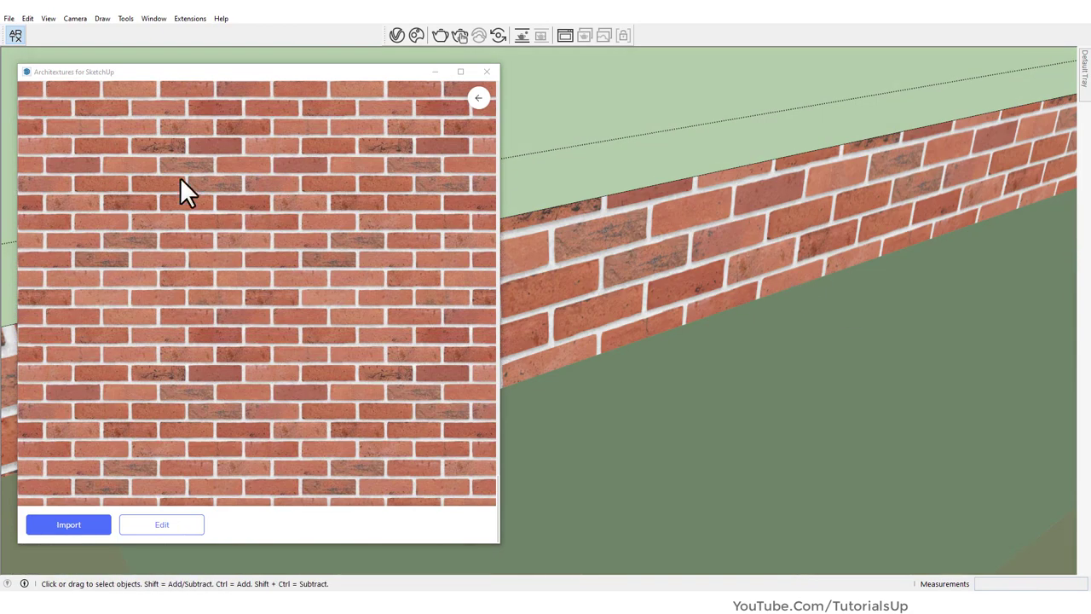
Step: Import the brick texture with its bump map and close the Architextures window
click(167, 523)
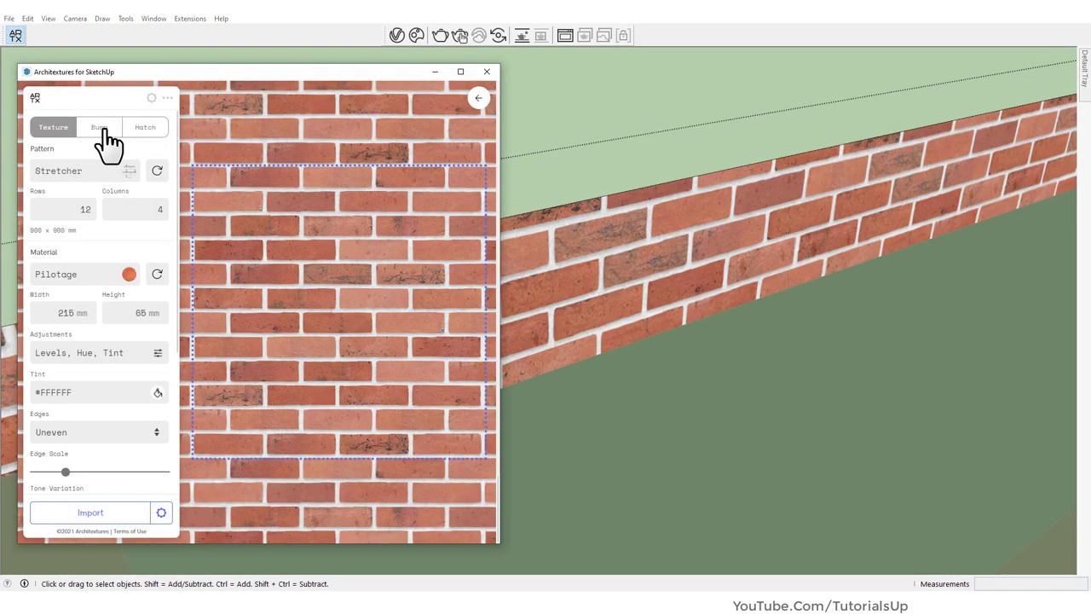
click(100, 132)
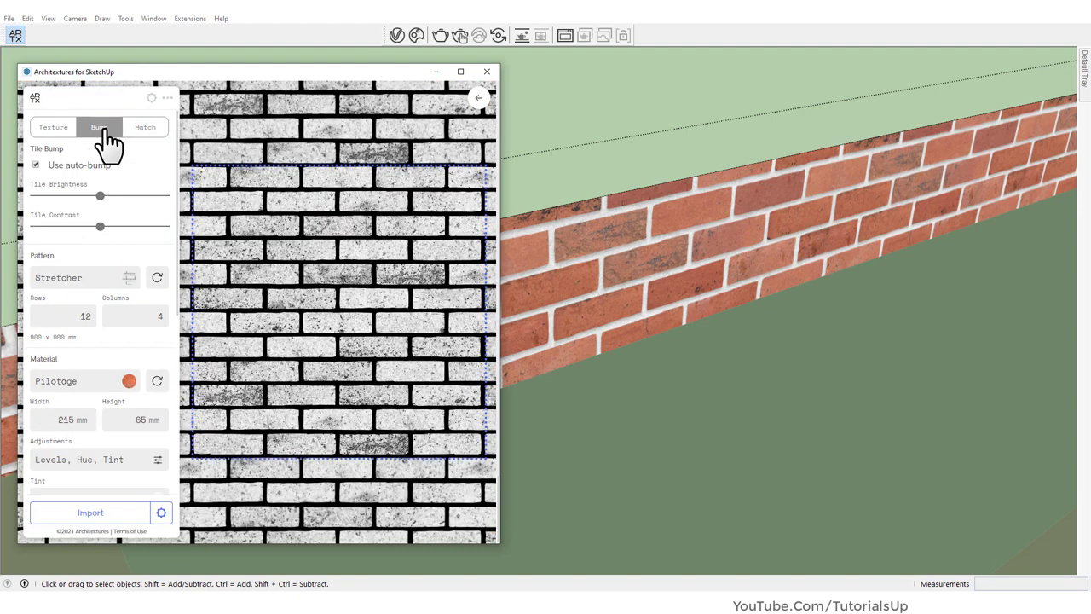
click(97, 514)
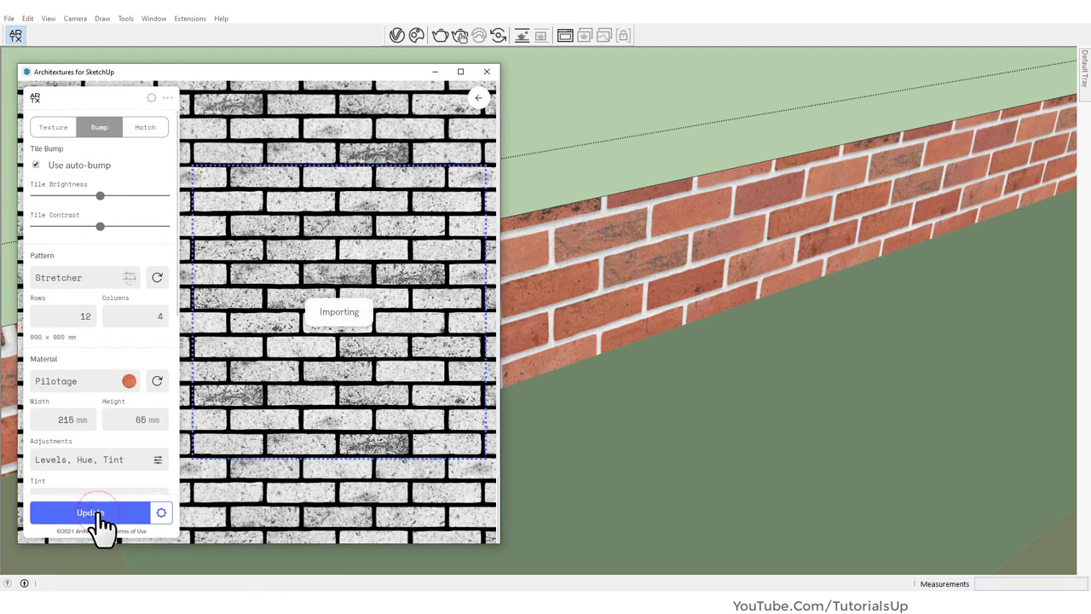
click(487, 71)
mouse_move(487, 80)
middle_down()
mouse_move(550, 224)
mouse_move(587, 214)
middle_up()
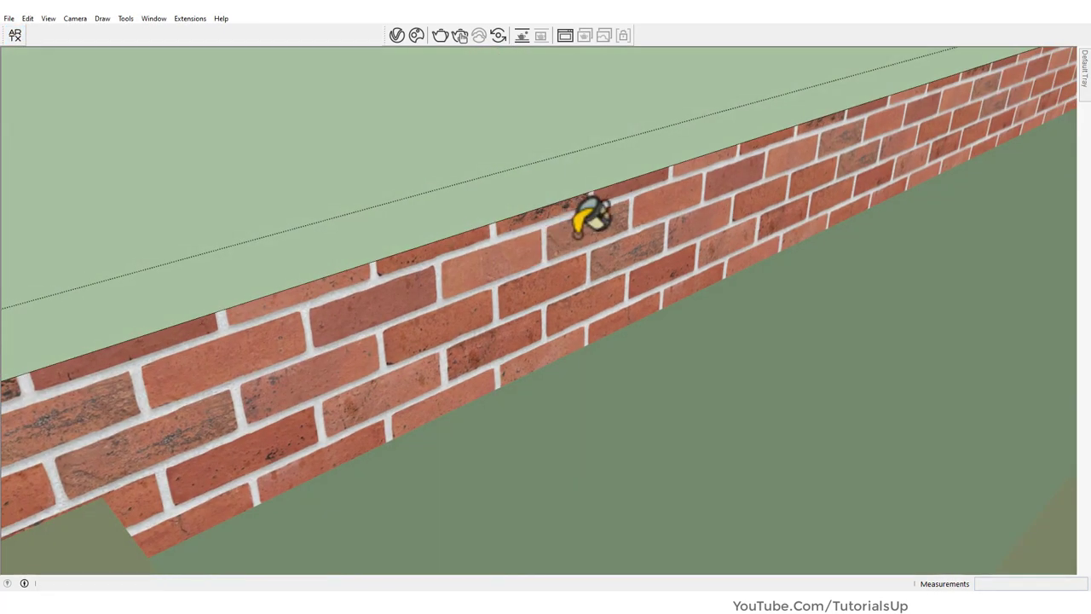
scroll(617, 234, up, 4)
scroll(617, 233, up, 3)
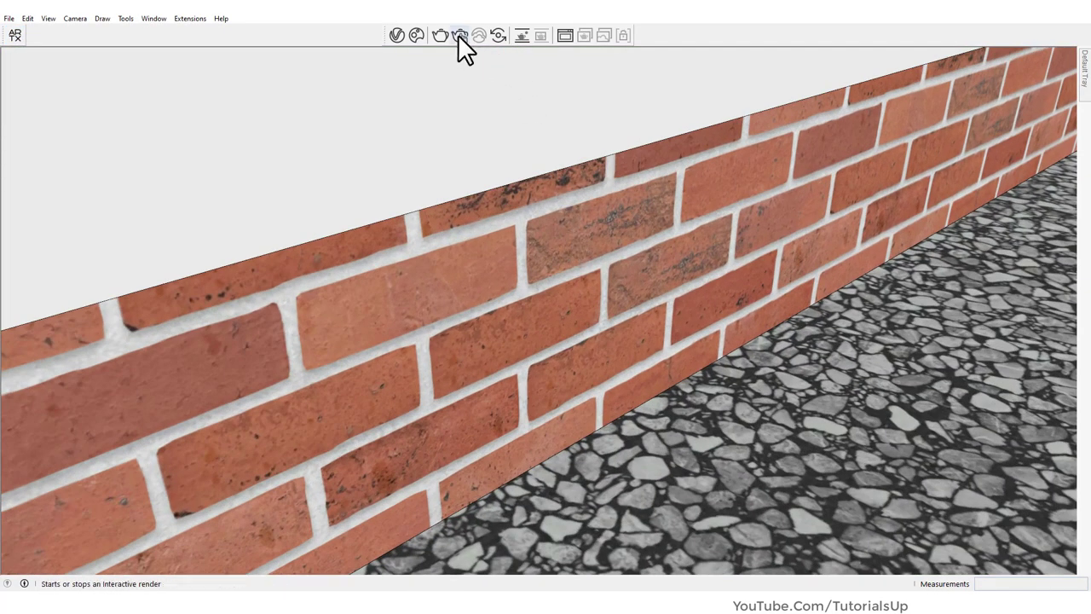
click(458, 34)
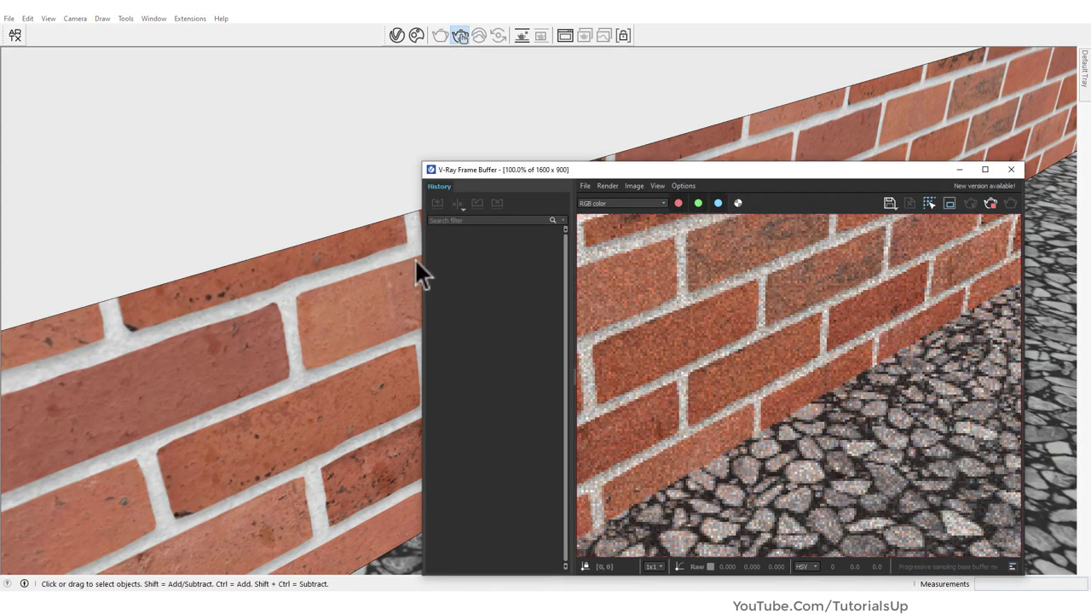
scroll(713, 343, down, 3)
scroll(714, 343, up, 2)
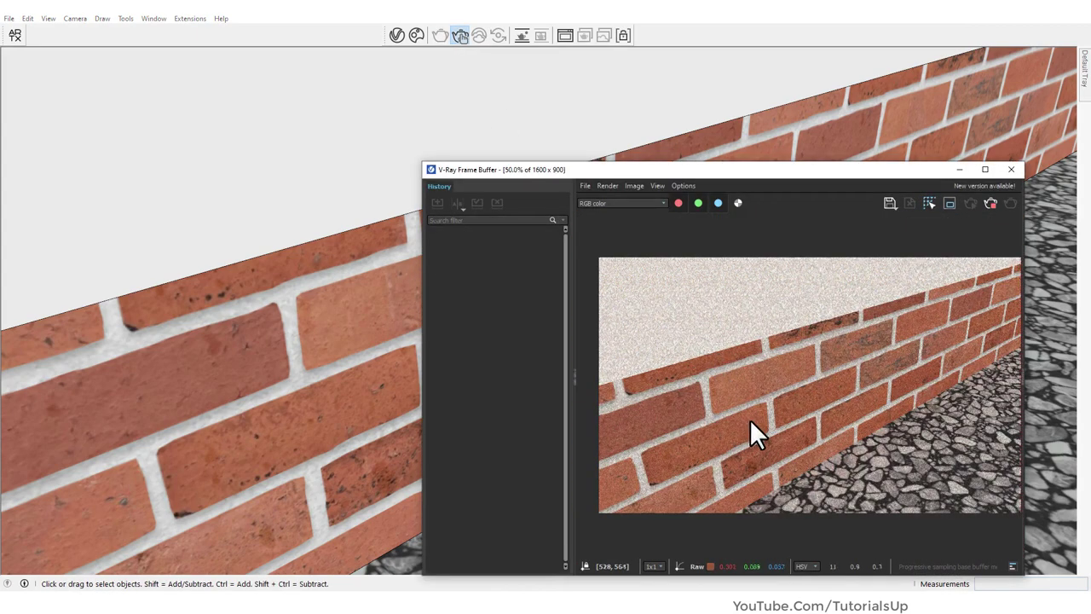
scroll(750, 419, up, 2)
scroll(757, 403, down, 1)
scroll(751, 392, down, 2)
scroll(752, 390, up, 1)
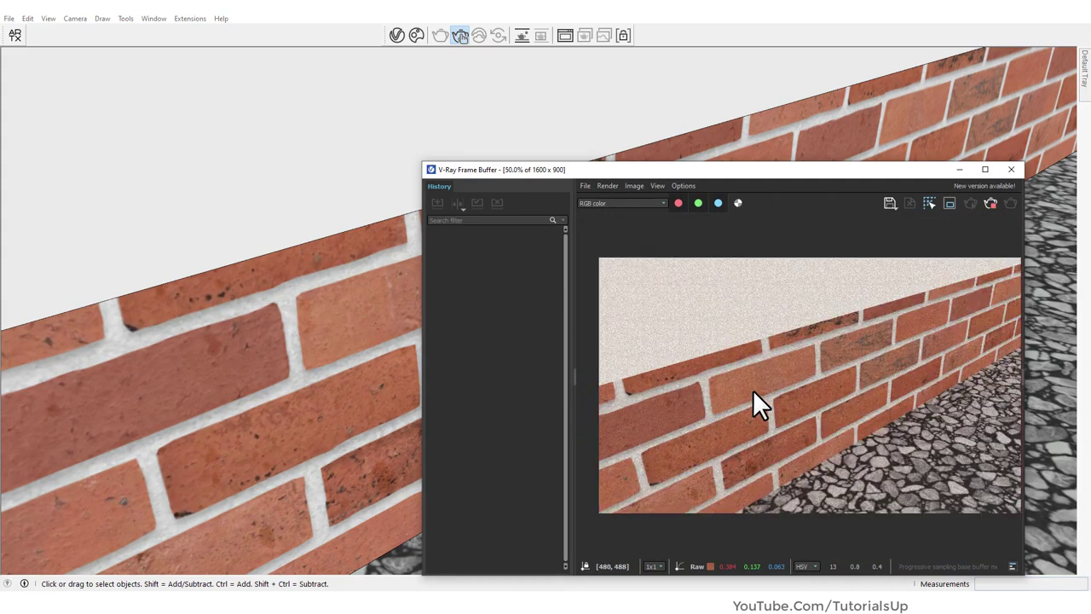
middle_drag(332, 350, 365, 346)
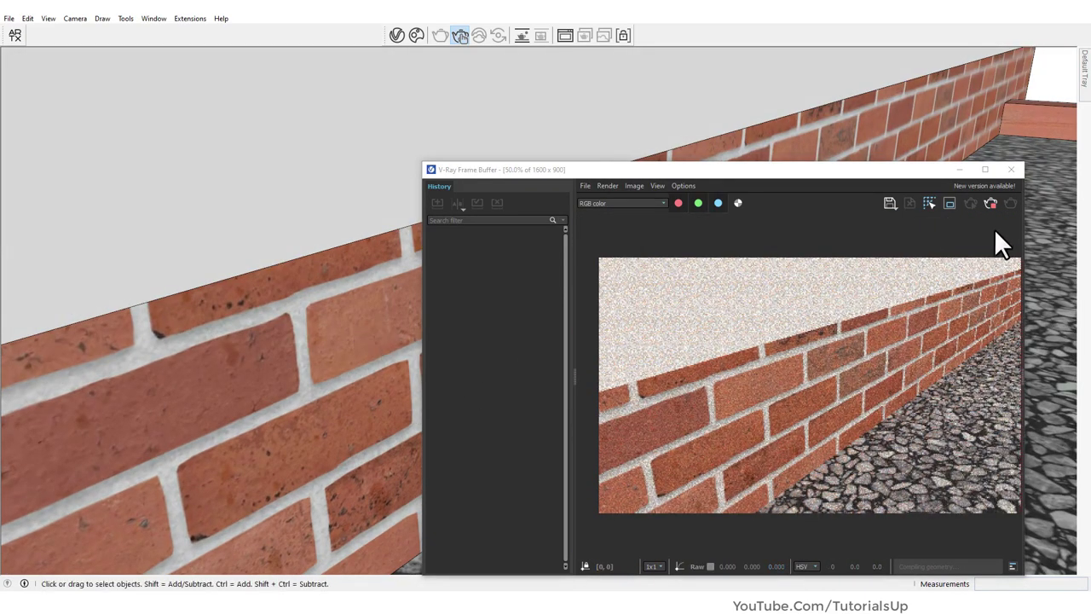
click(993, 203)
click(1010, 169)
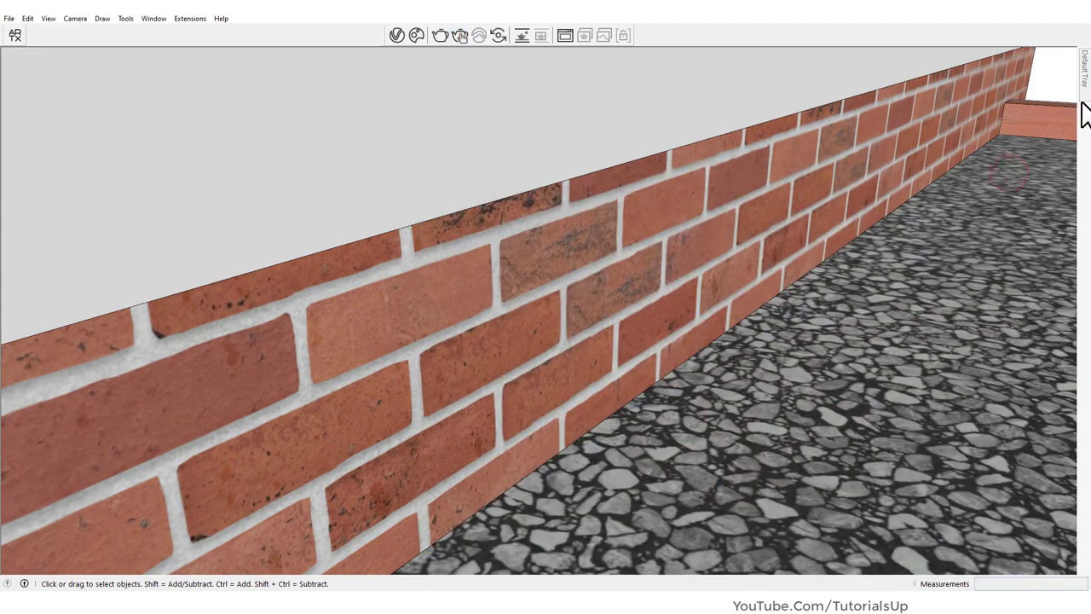
Step: Open the grey brick's texture image from the In Model materials list, then close the editor
click(1079, 76)
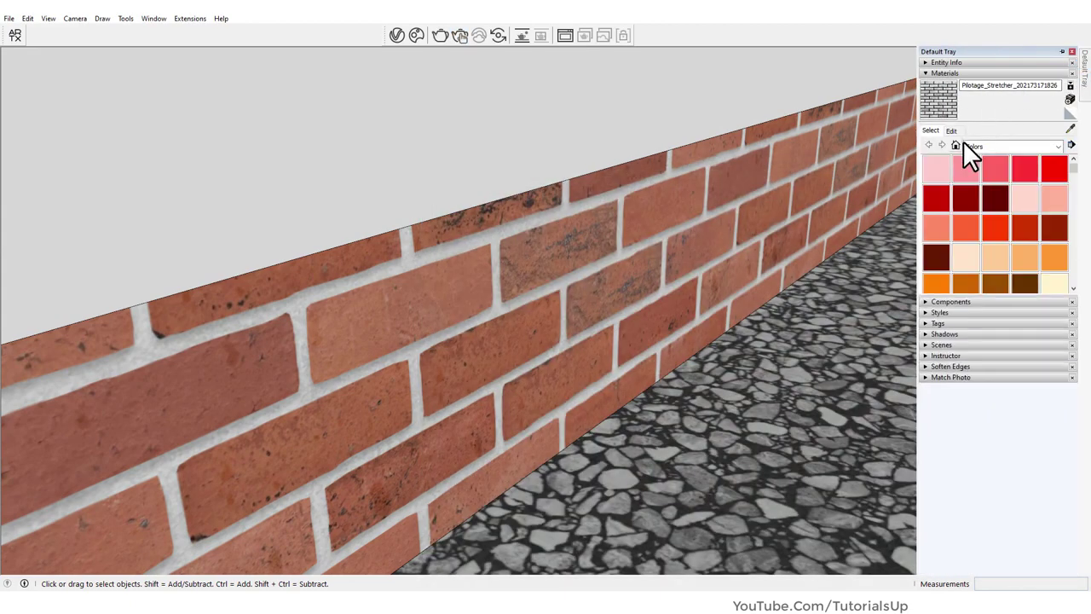
click(955, 146)
right_click(994, 167)
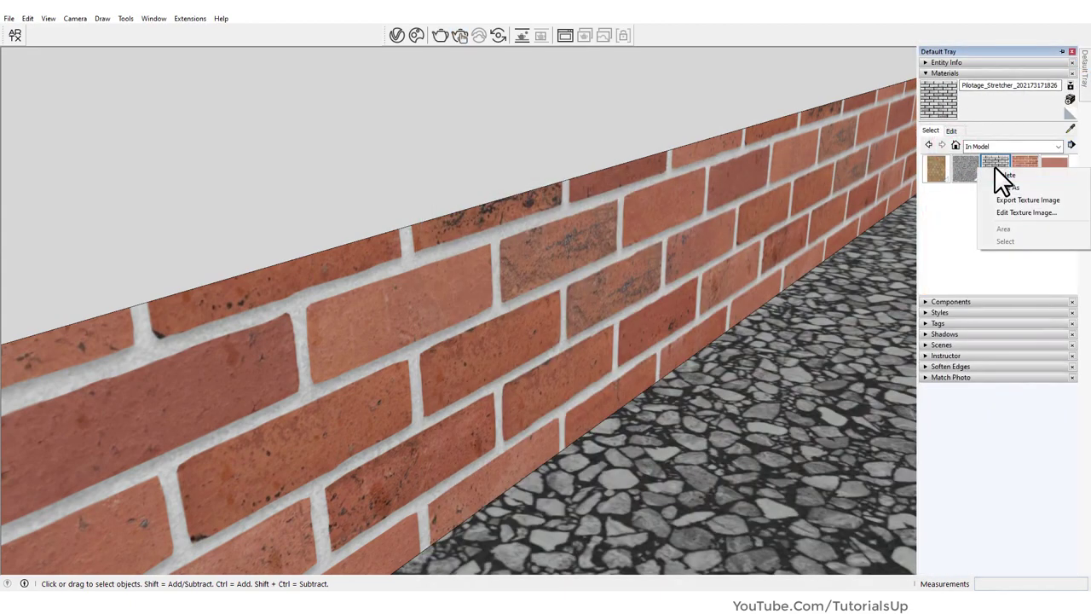
click(1046, 213)
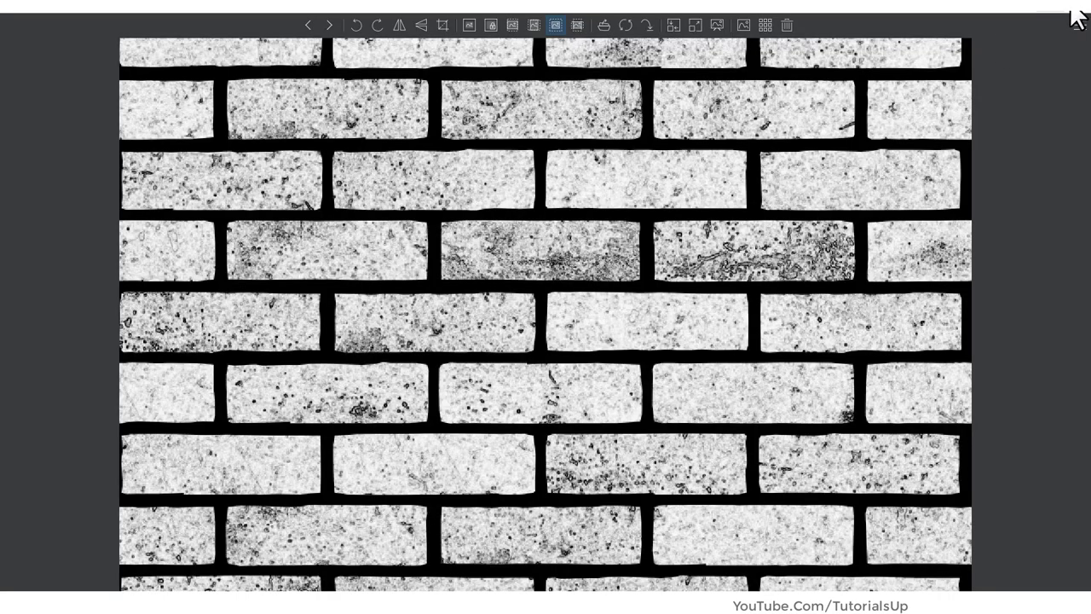
click(1079, 19)
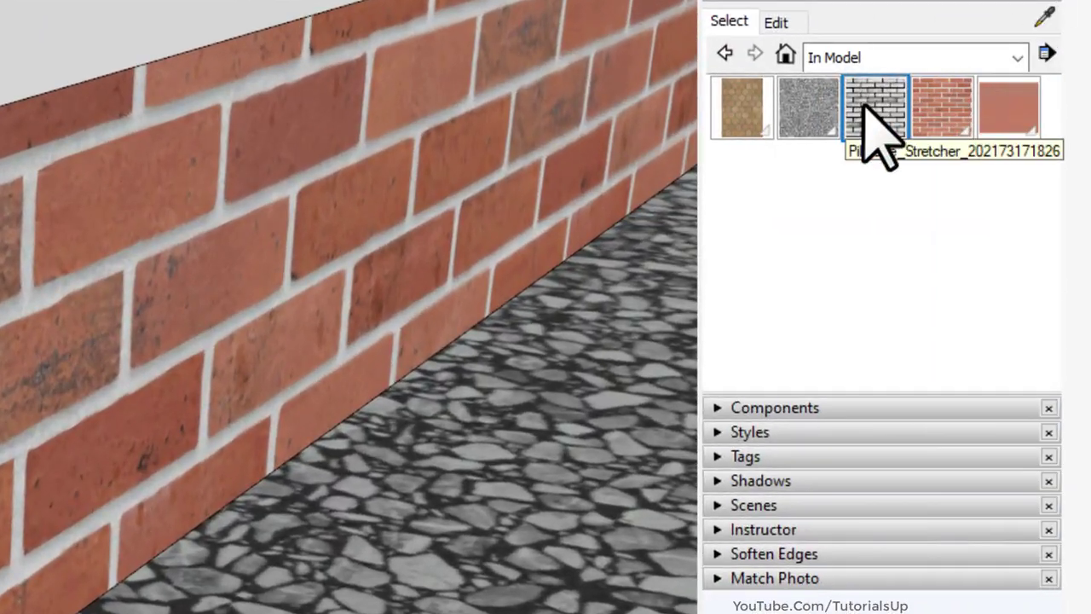
Step: Export the grey brick texture image to the Desktop as Pilotage_Stretcher_202173171826.jpg
right_click(866, 106)
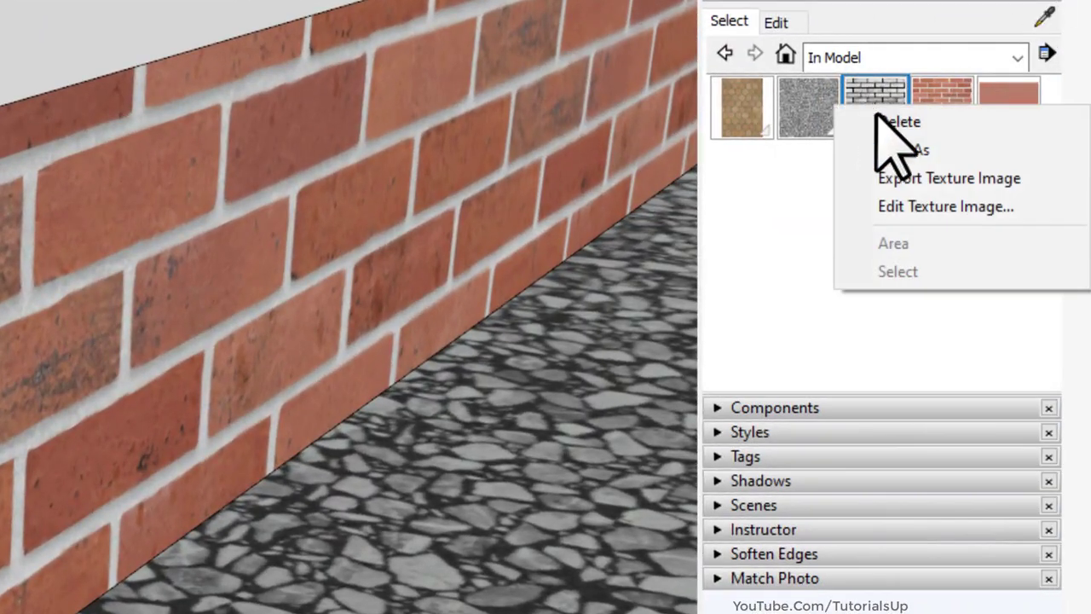
click(977, 179)
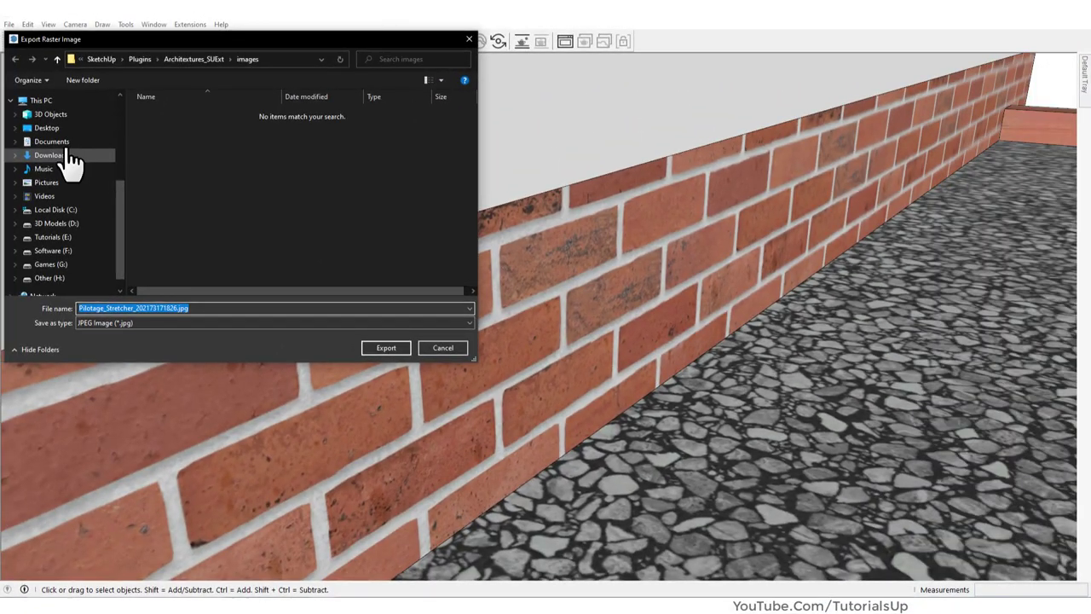
click(50, 127)
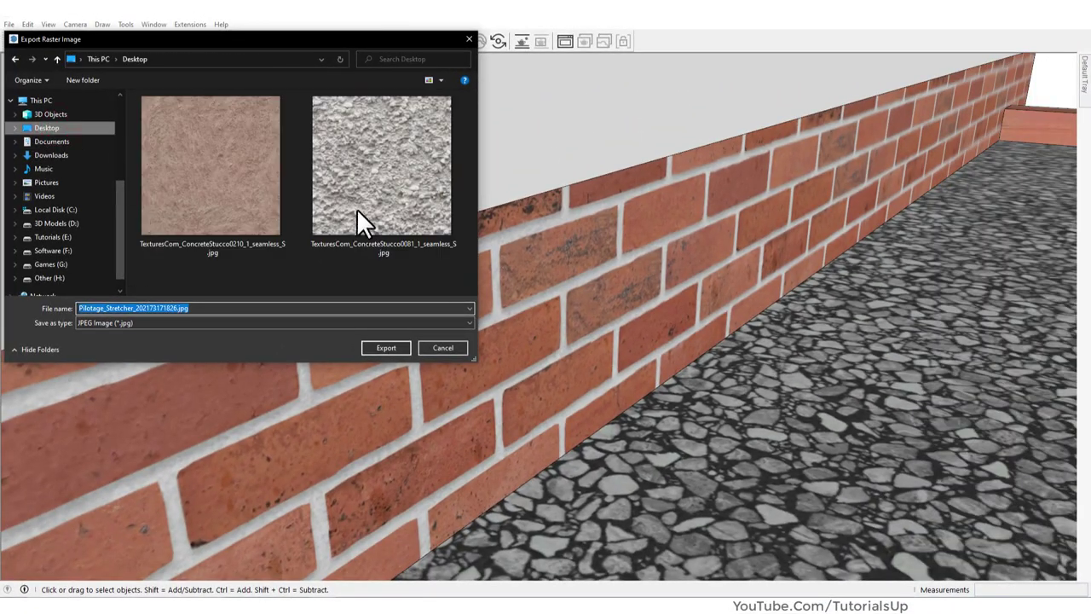
click(239, 310)
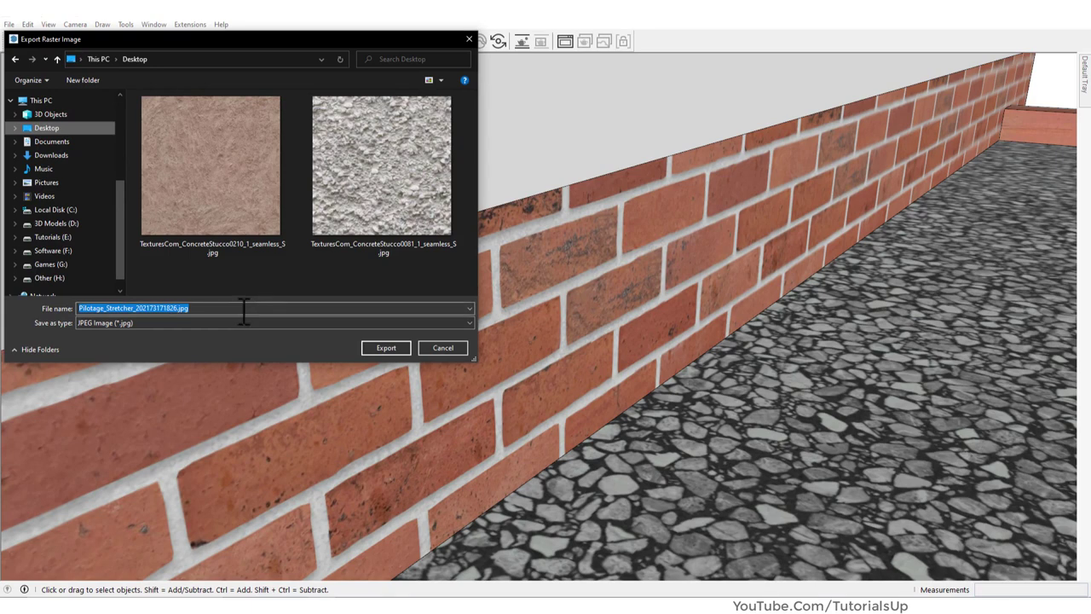
Step: Export the brick texture image to the Desktop and select Pilotage_Stretcher_812 in the V-Ray Asset Editor
click(394, 347)
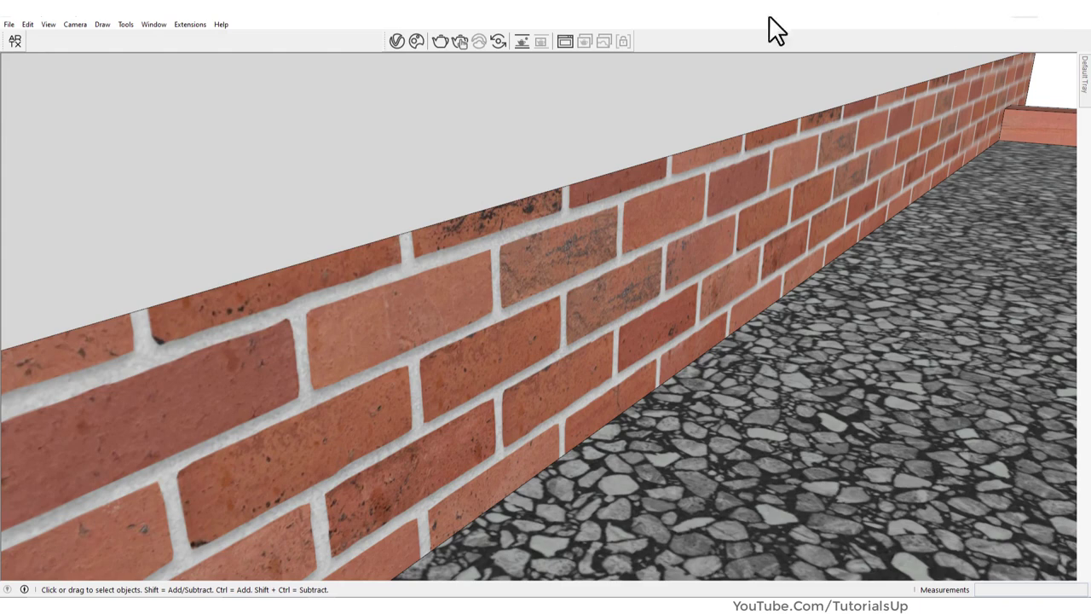
click(399, 41)
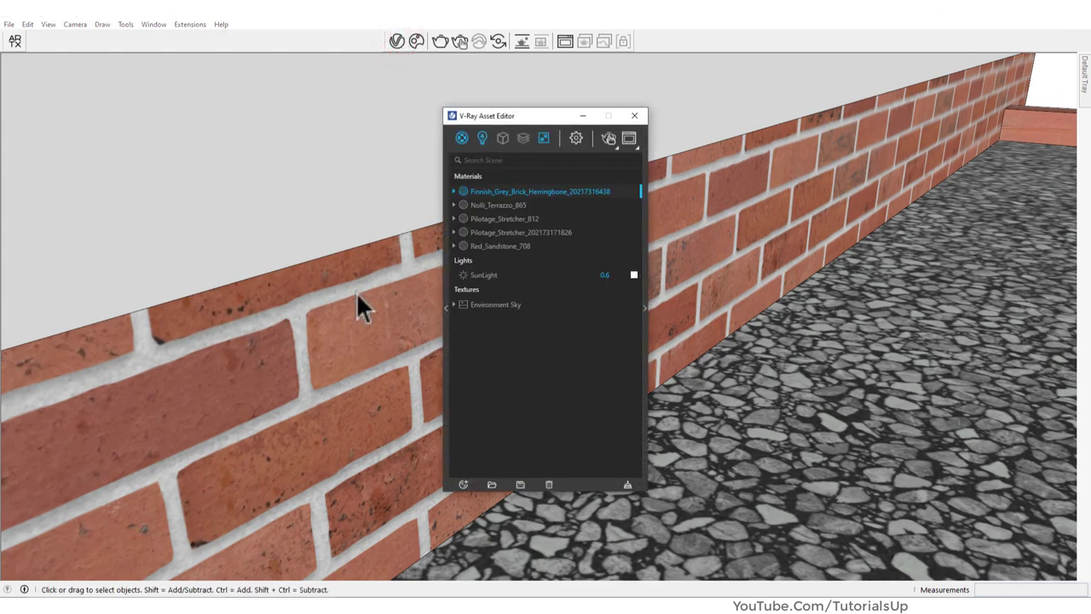
middle_drag(358, 304, 333, 317)
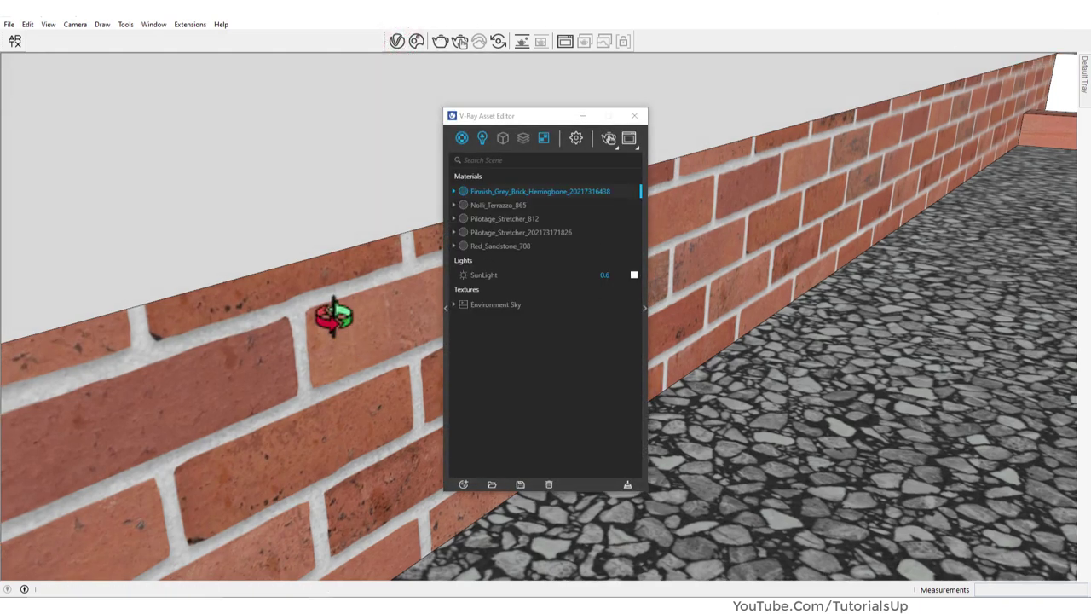
click(645, 308)
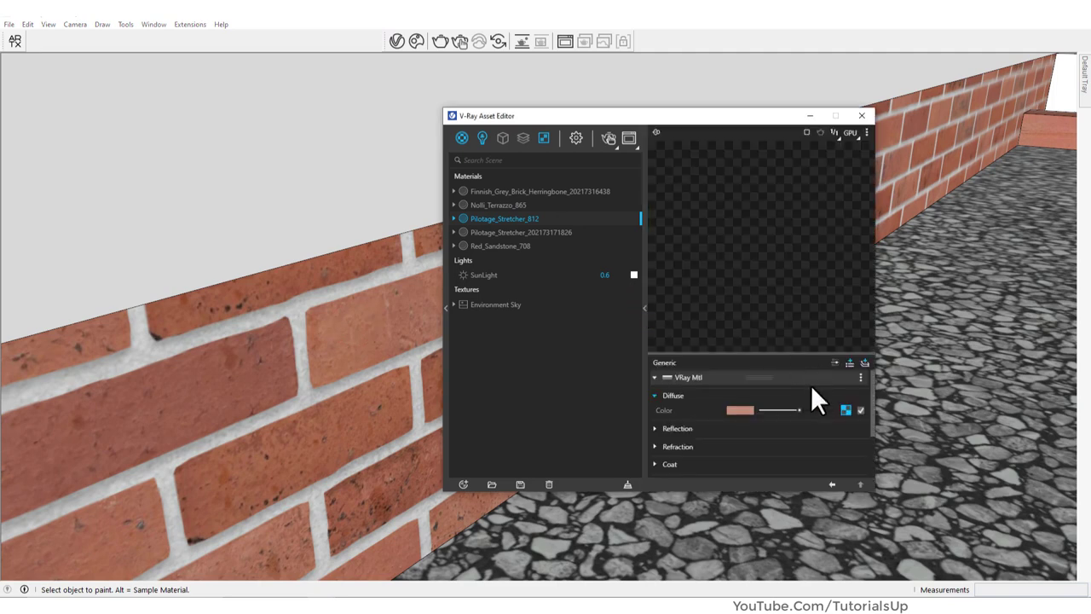
Step: Enable Bump using the exported Pilotage_Stretcher_202173171826.jpg bitmap, with amount 2
scroll(811, 396, down, 3)
click(657, 433)
scroll(665, 432, down, 1)
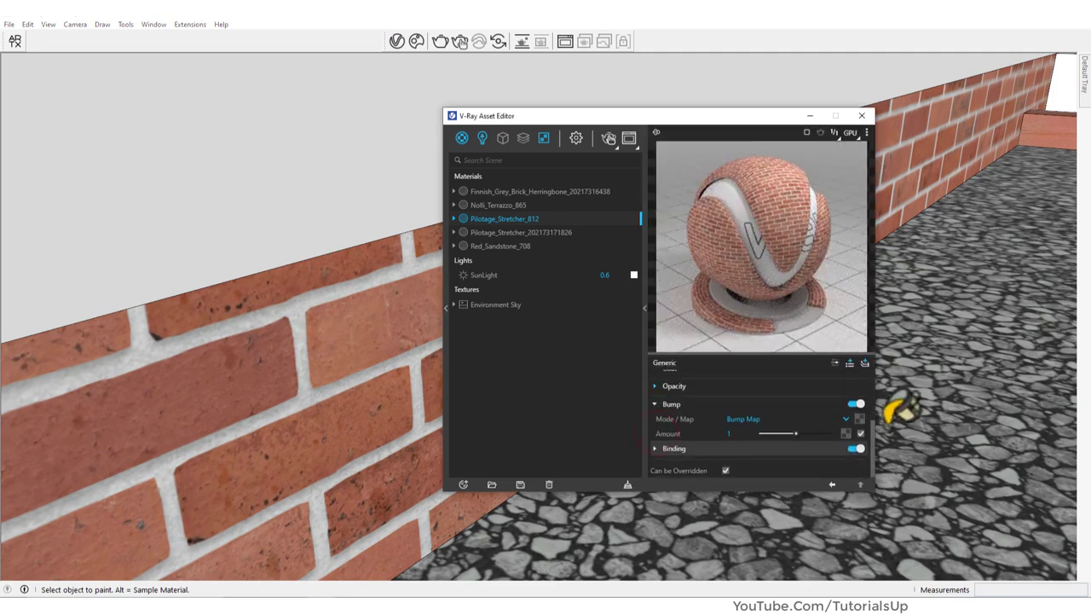
click(859, 419)
click(827, 142)
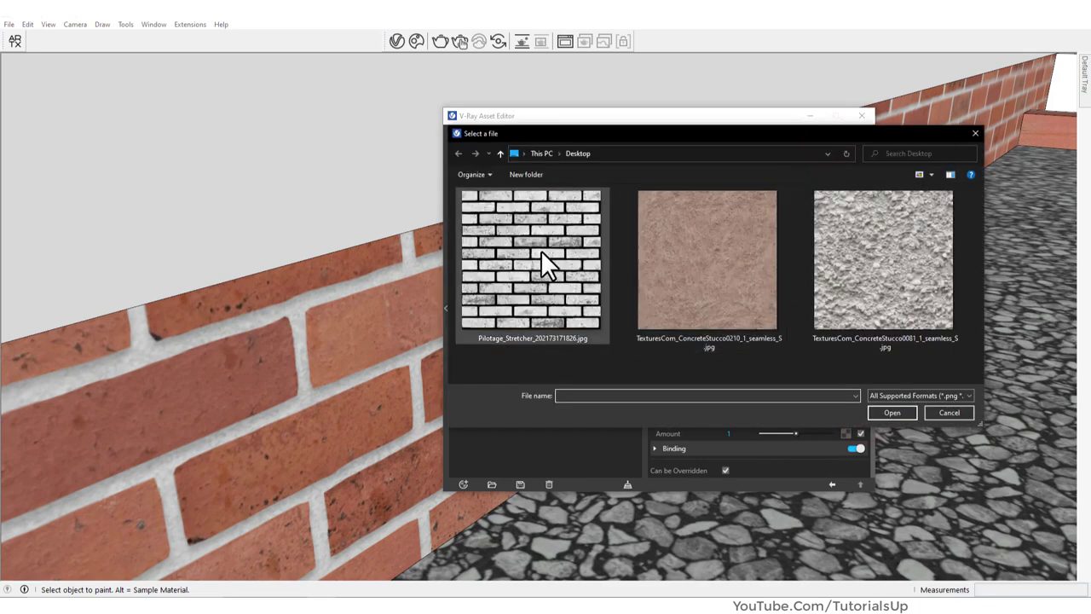
click(545, 264)
click(888, 413)
click(833, 483)
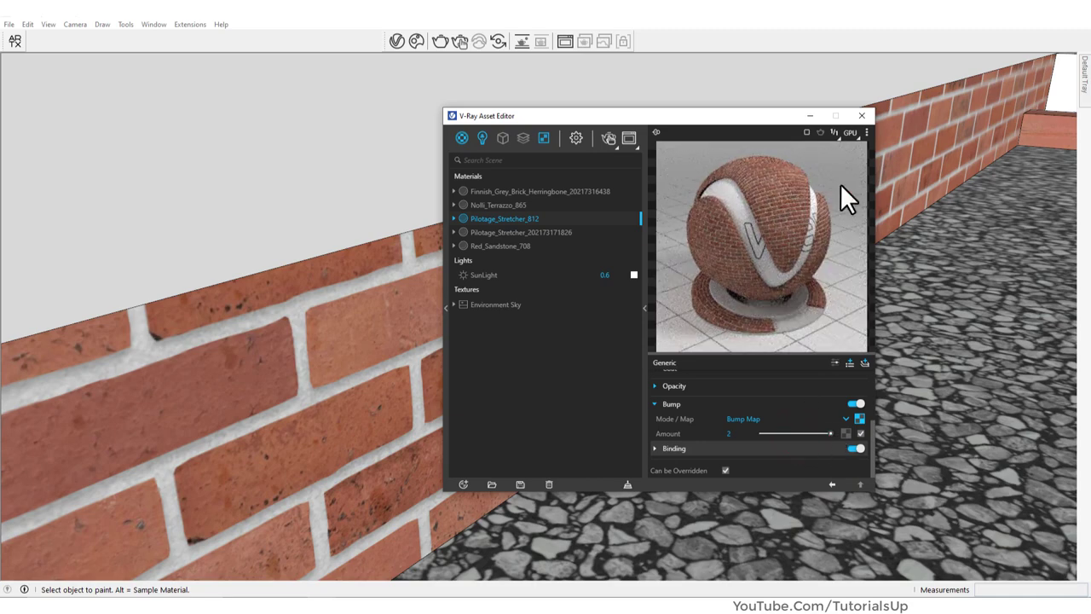
Step: Inspect the wall's brick bump in a V-Ray interactive render, then close the Frame Buffer and Asset Editor
click(606, 139)
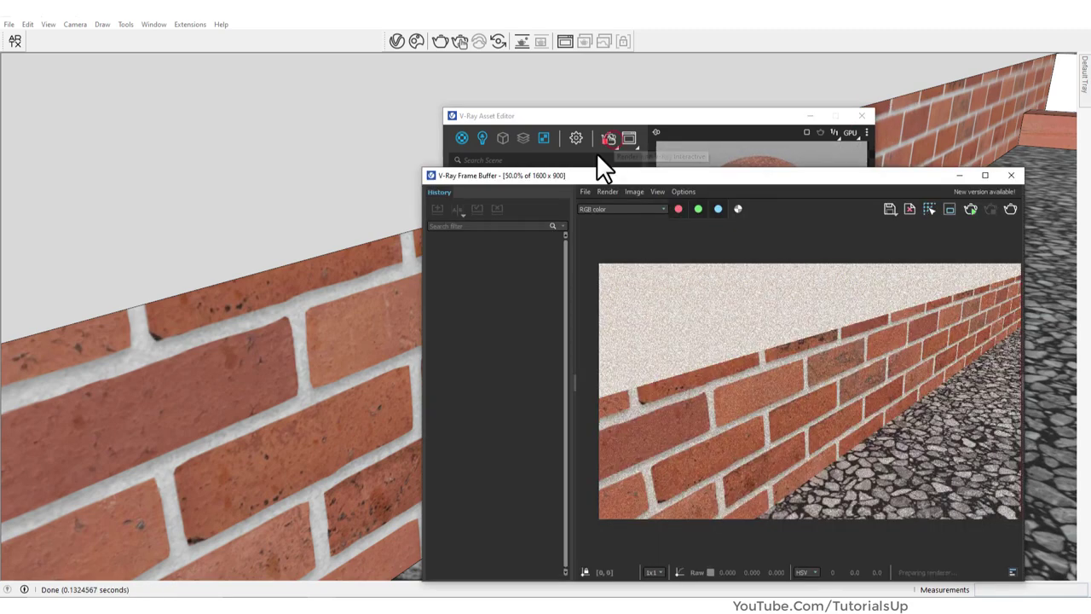
scroll(372, 467, up, 3)
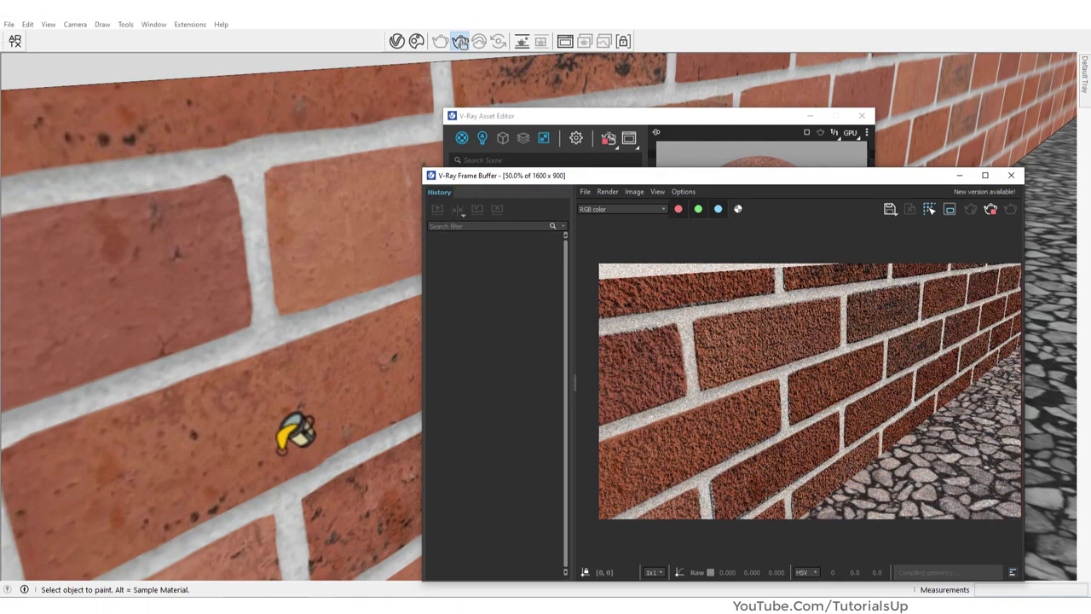
scroll(300, 414, up, 2)
middle_drag(219, 419, 451, 263)
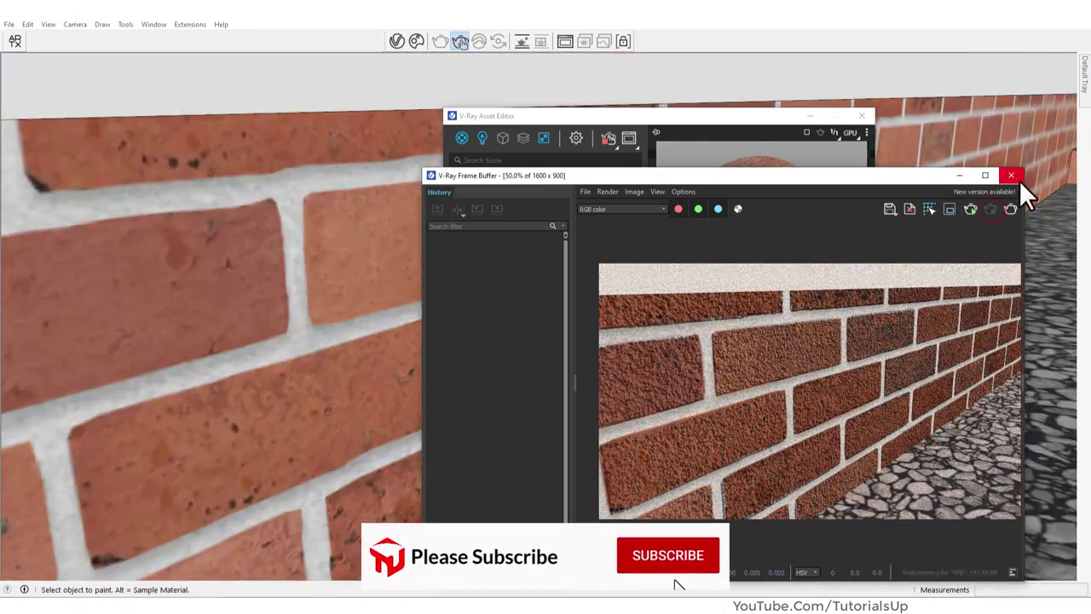
click(1011, 174)
click(862, 116)
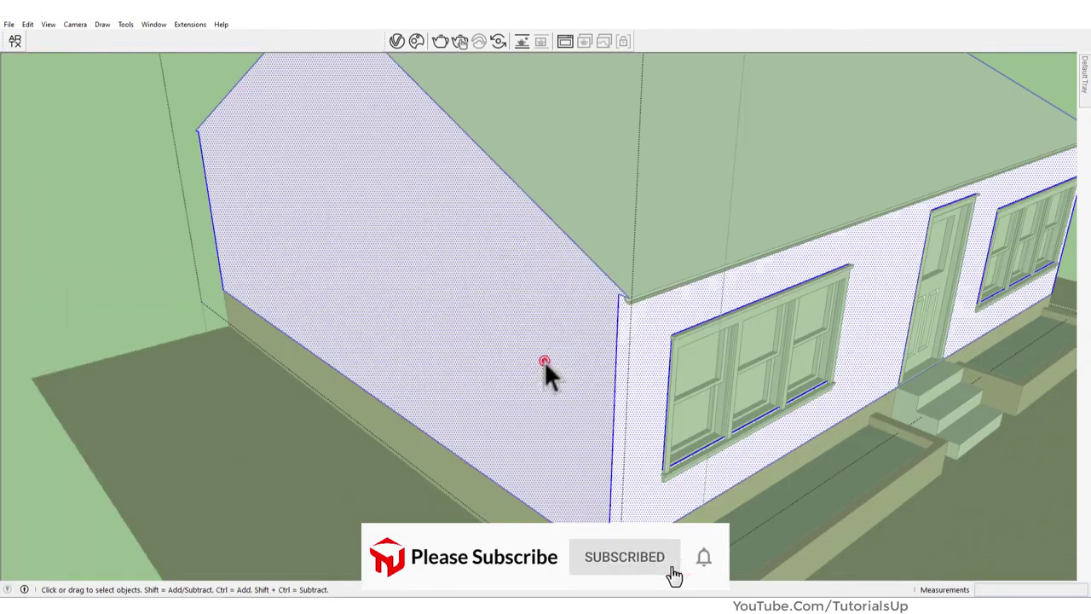
Step: Paint the house walls with the Dragfaced Brick Common texture from Architextures
click(15, 41)
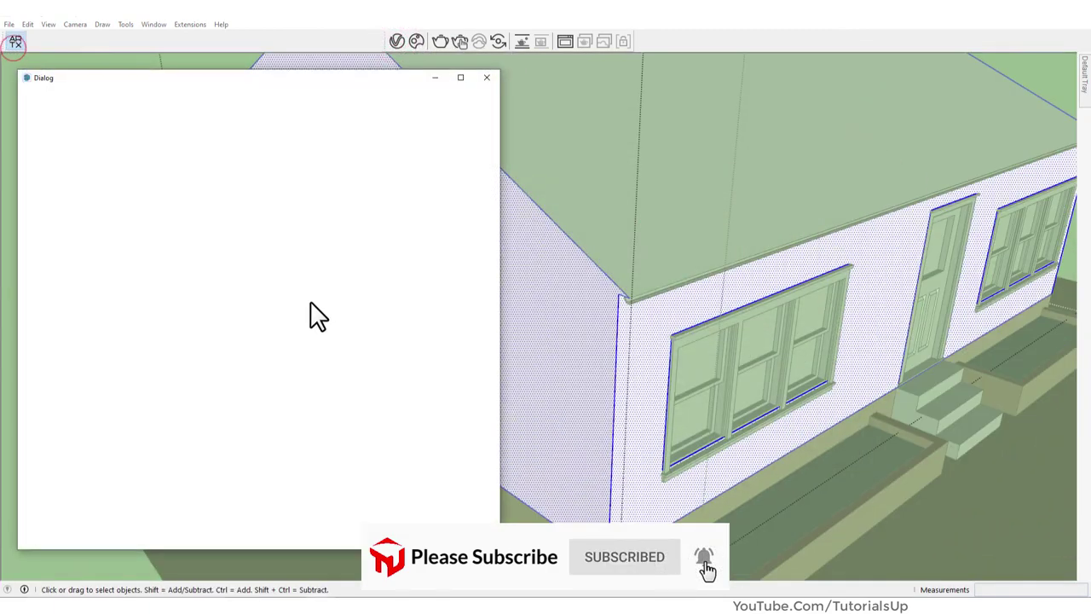
scroll(337, 348, down, 5)
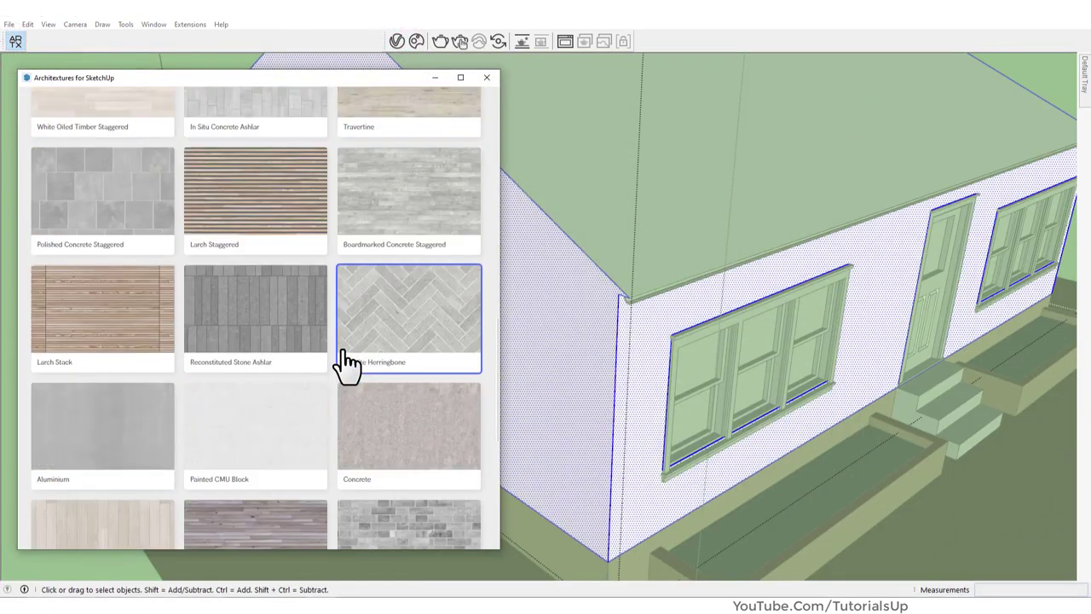
scroll(341, 365, down, 5)
click(293, 468)
scroll(377, 360, down, 3)
scroll(370, 343, down, 3)
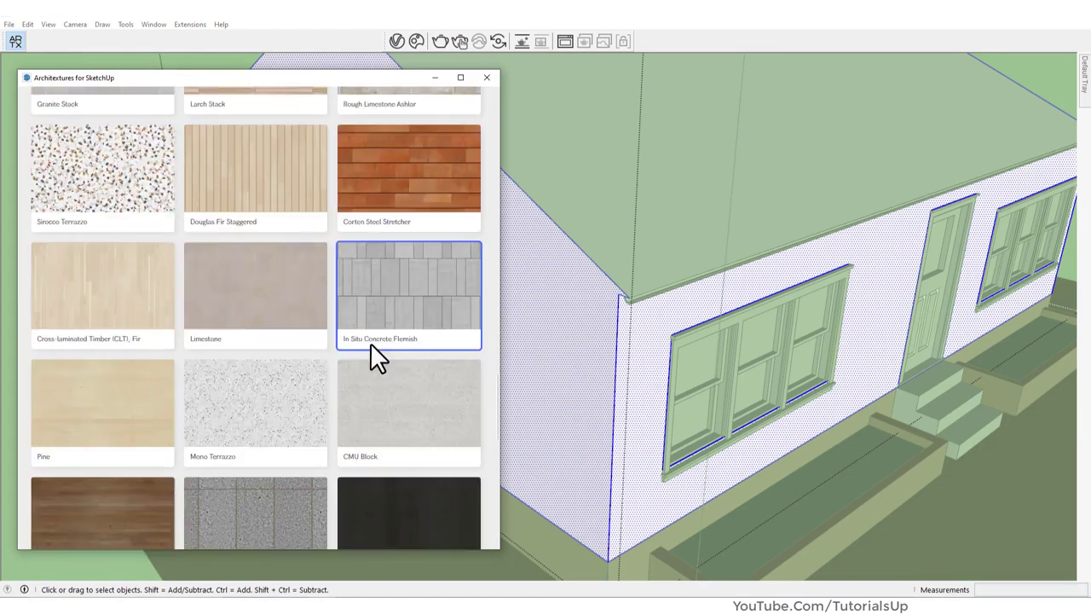
scroll(336, 397, down, 3)
click(403, 269)
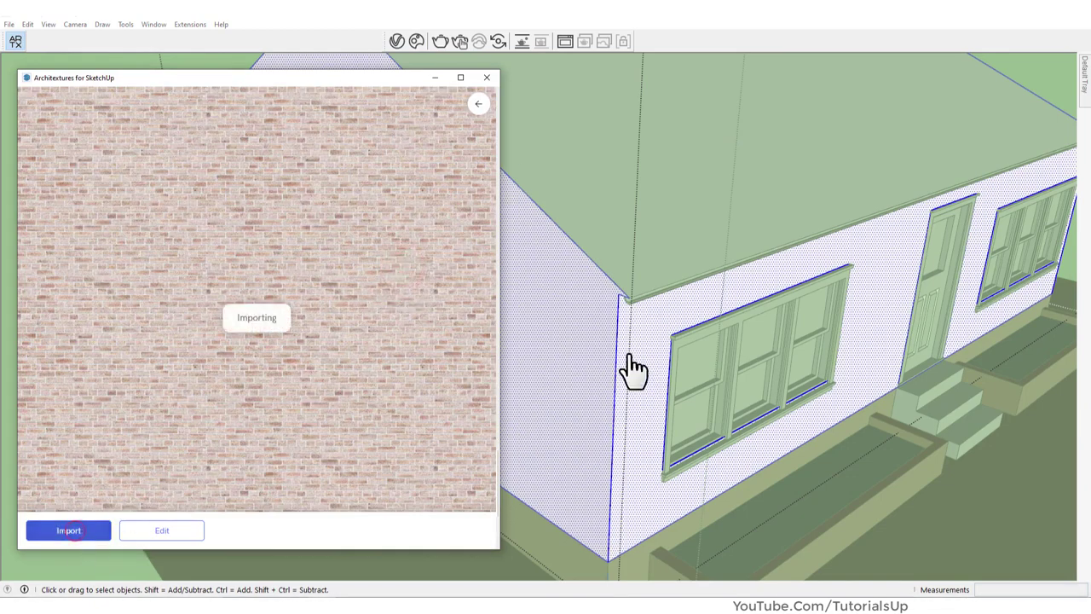
click(568, 382)
Step: Check the brick texture's Bump settings, then return to the texture browser
scroll(571, 366, up, 3)
scroll(572, 358, up, 4)
click(158, 532)
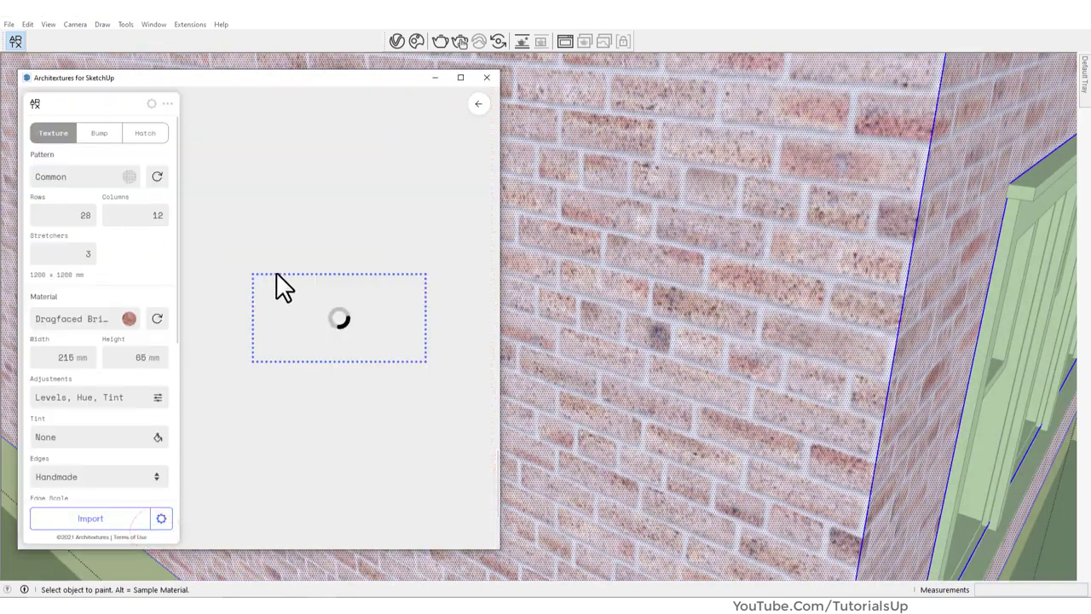
click(101, 134)
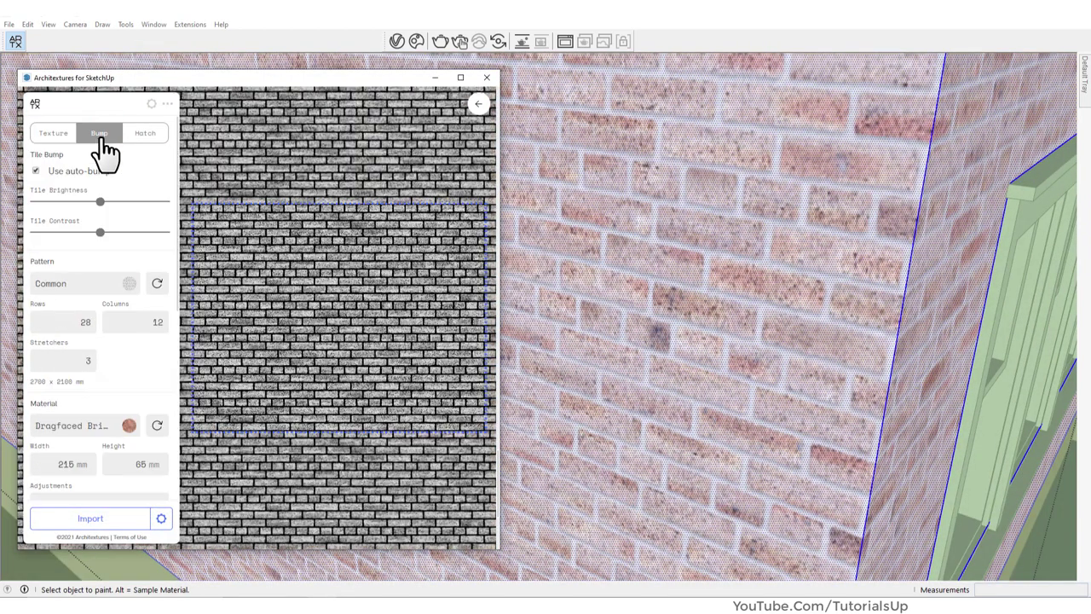
click(478, 104)
scroll(293, 337, down, 5)
scroll(324, 304, down, 5)
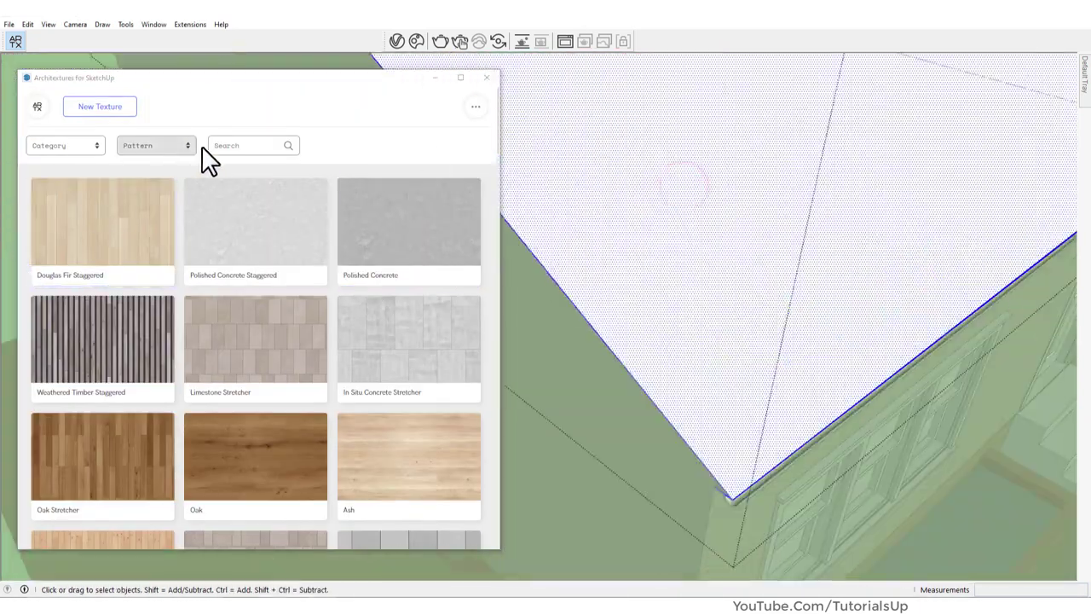
Step: Filter Architextures to the Stretcher pattern and paint the roof with the grey stretcher tile texture
click(175, 147)
click(157, 200)
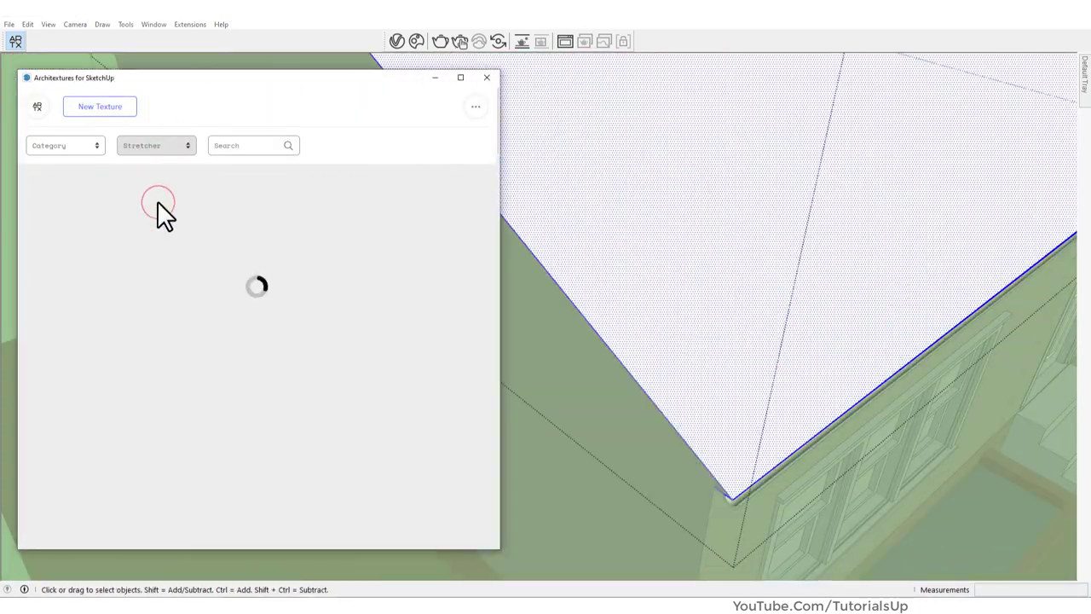
scroll(280, 336, down, 5)
click(406, 426)
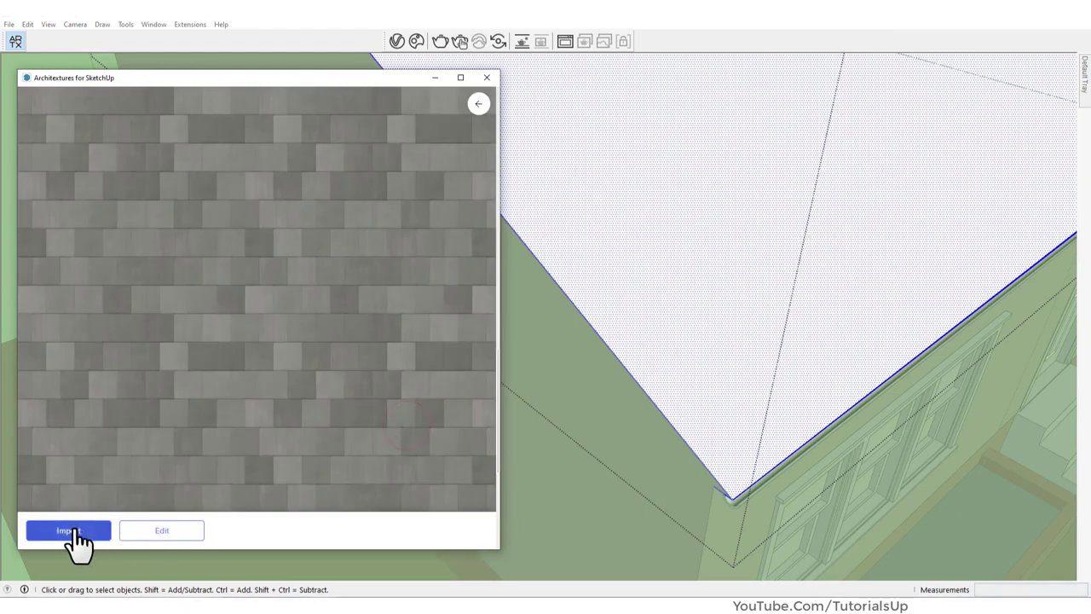
click(689, 302)
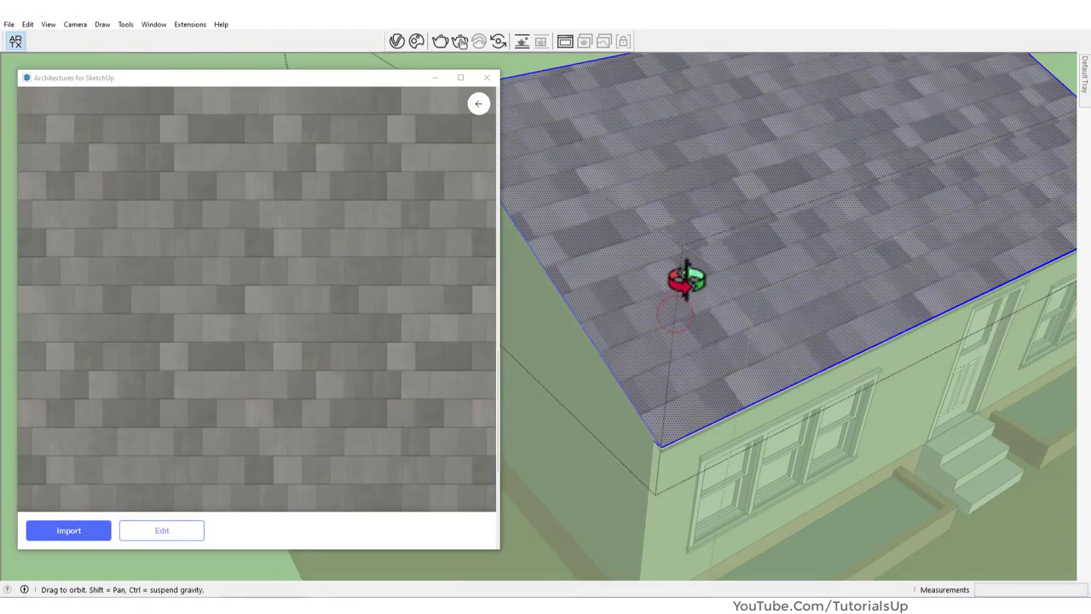
click(487, 78)
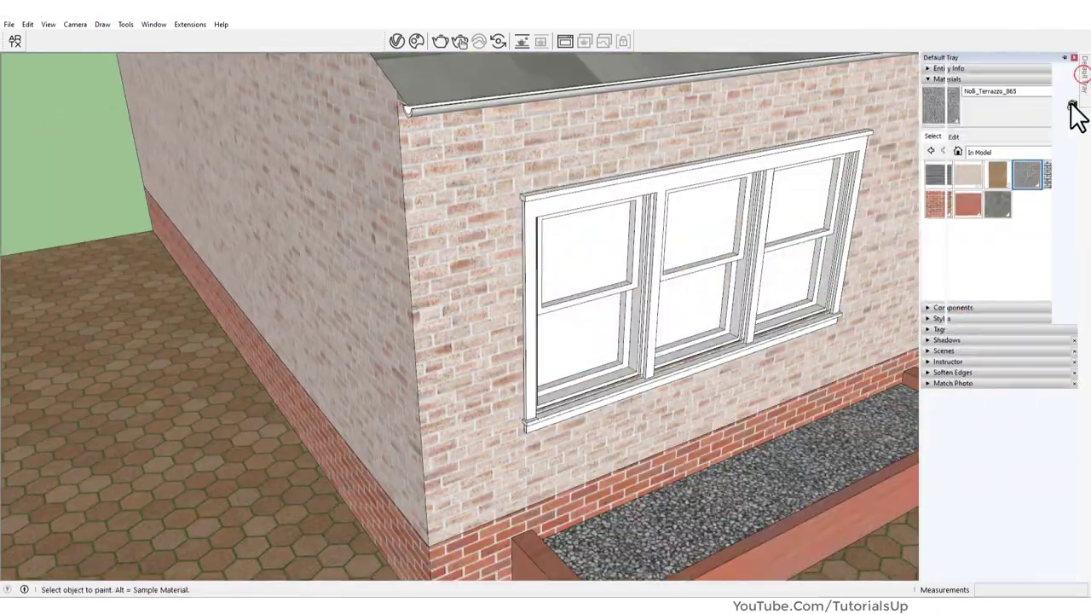
Step: Export the brick material's texture image to the Desktop
click(930, 180)
right_click(932, 176)
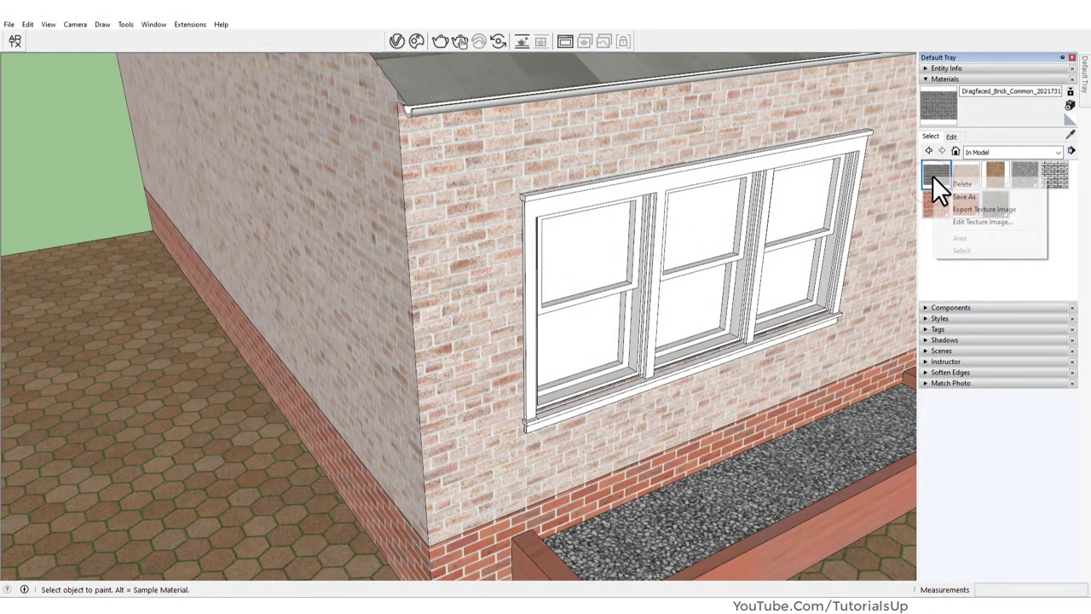
click(988, 209)
click(52, 130)
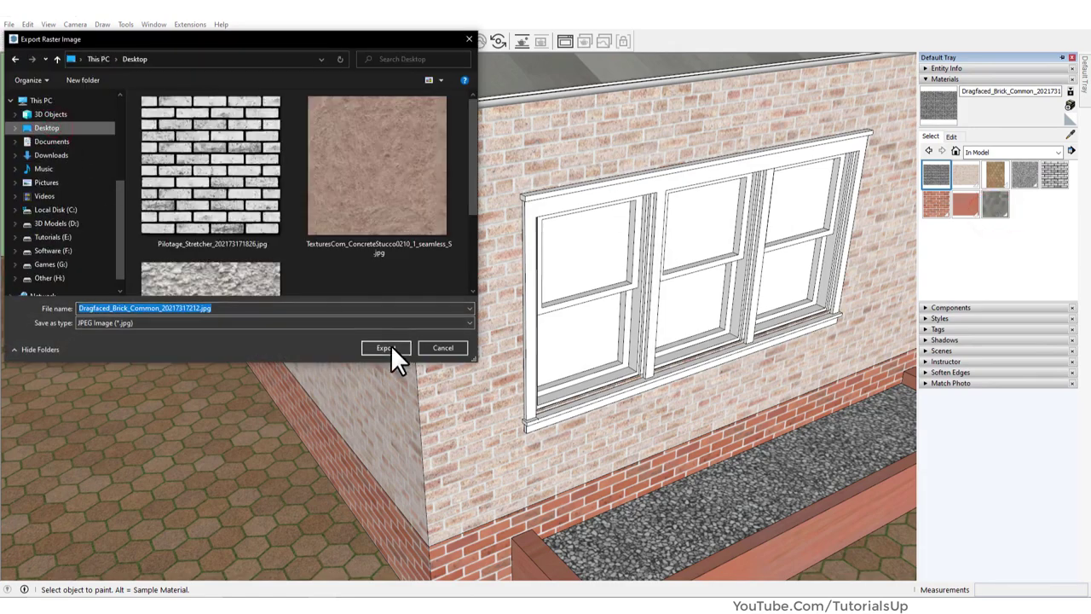
click(388, 347)
Step: Give the brick V-Ray material a bump map from the exported image, amount 1.75
click(394, 41)
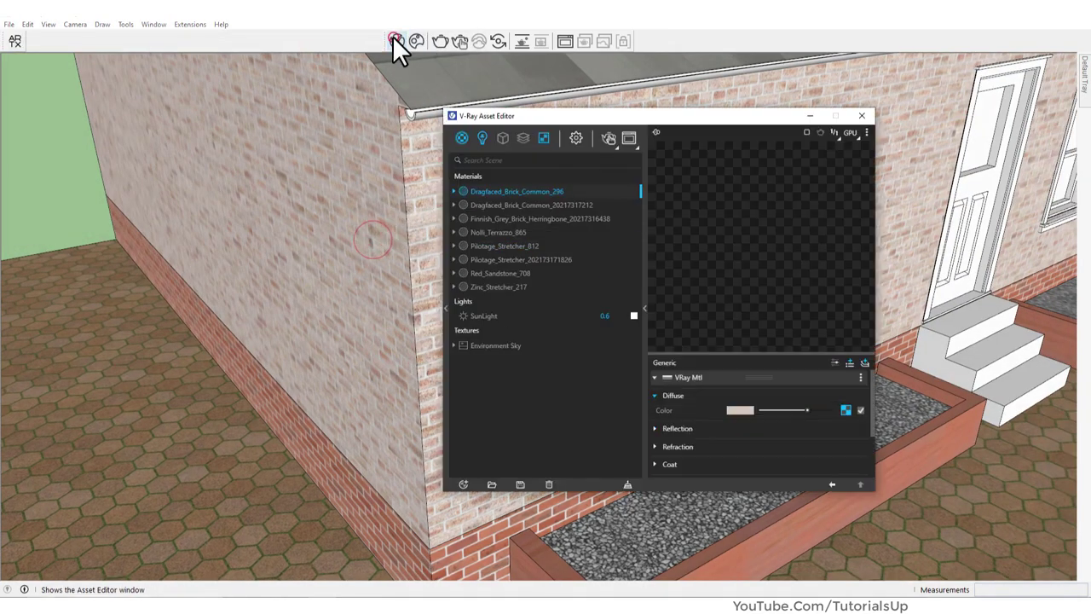
scroll(753, 435, down, 3)
click(751, 433)
click(845, 448)
click(822, 140)
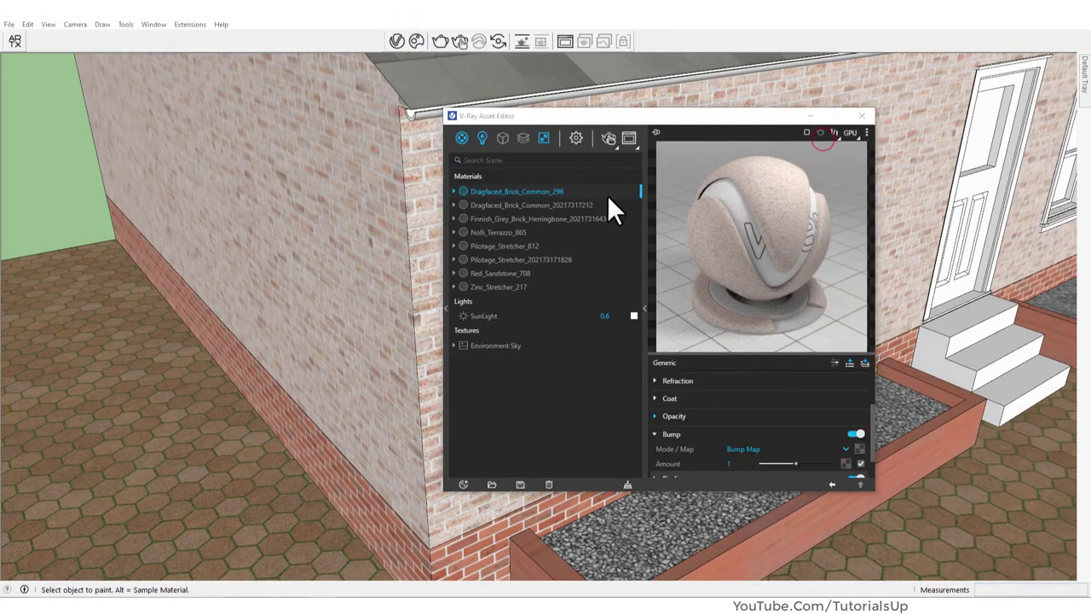
double_click(567, 271)
click(832, 485)
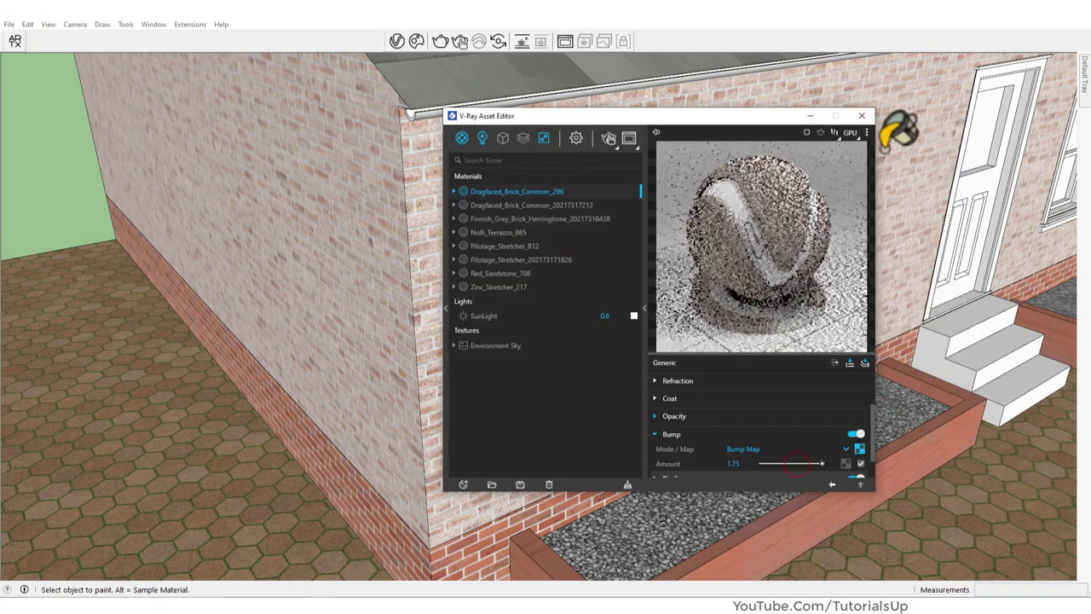
click(861, 116)
Step: Switch to the Select tool and enter the window group for editing
key(space)
scroll(477, 333, up, 3)
double_click(475, 336)
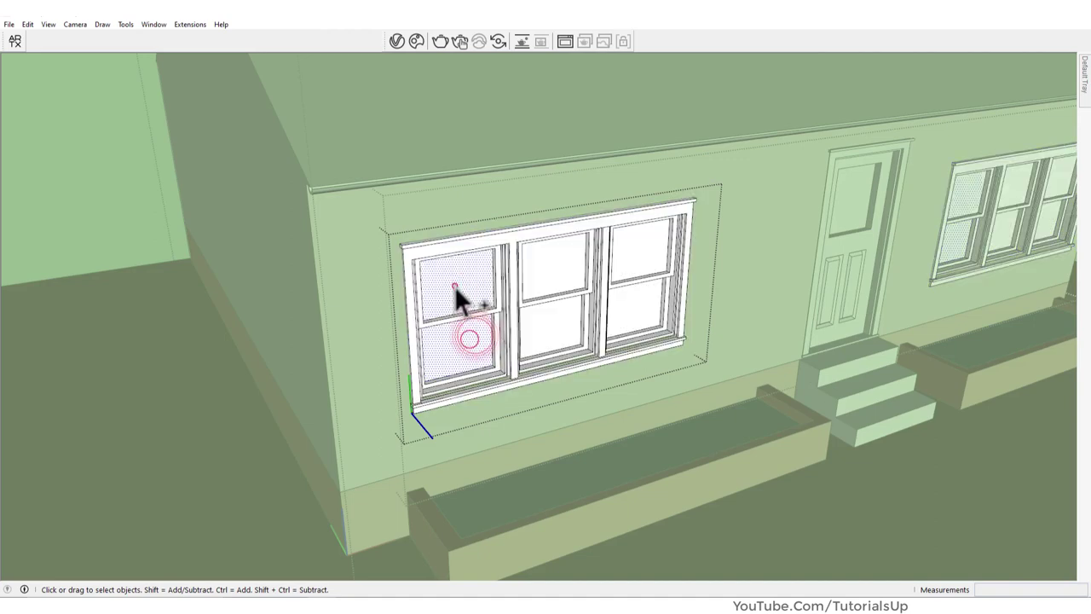
Step: Paint the window panes with a blue glass material from the Glass and Mirrors library
click(640, 248)
click(1010, 152)
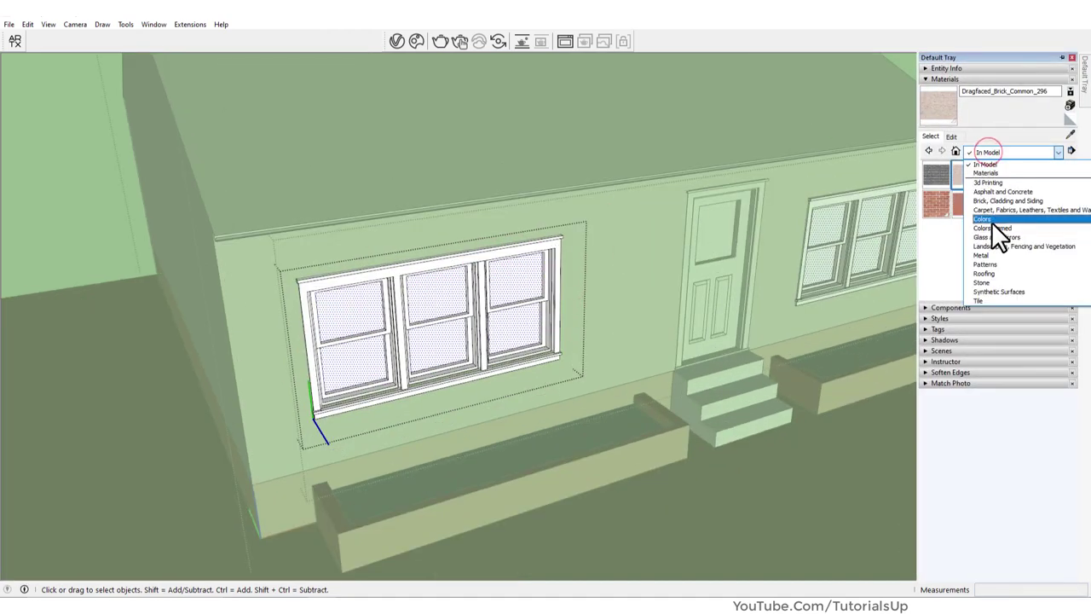
click(992, 222)
click(989, 151)
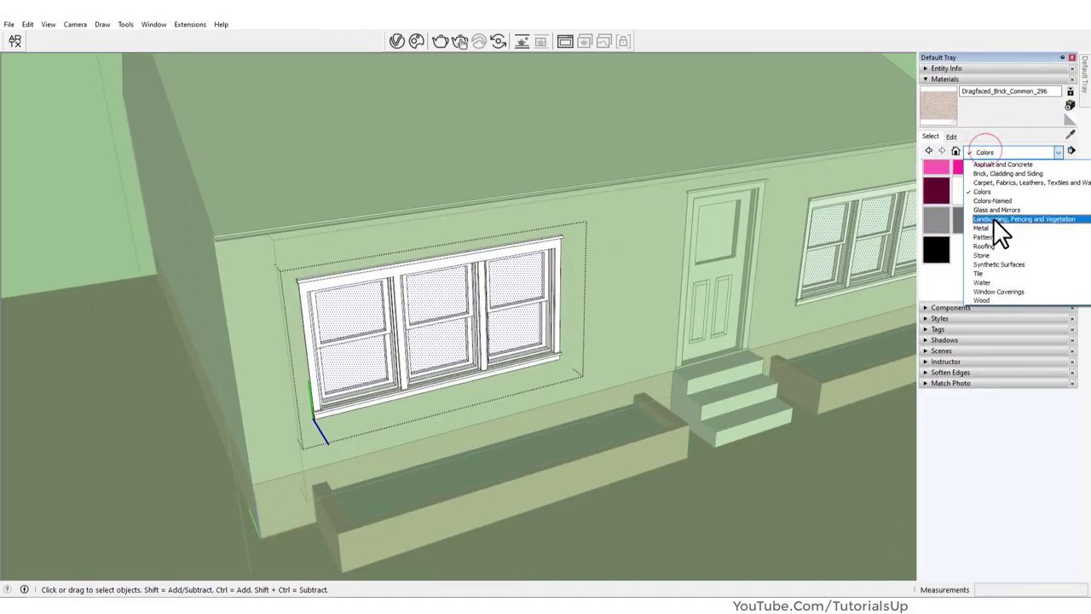
click(994, 212)
click(1017, 178)
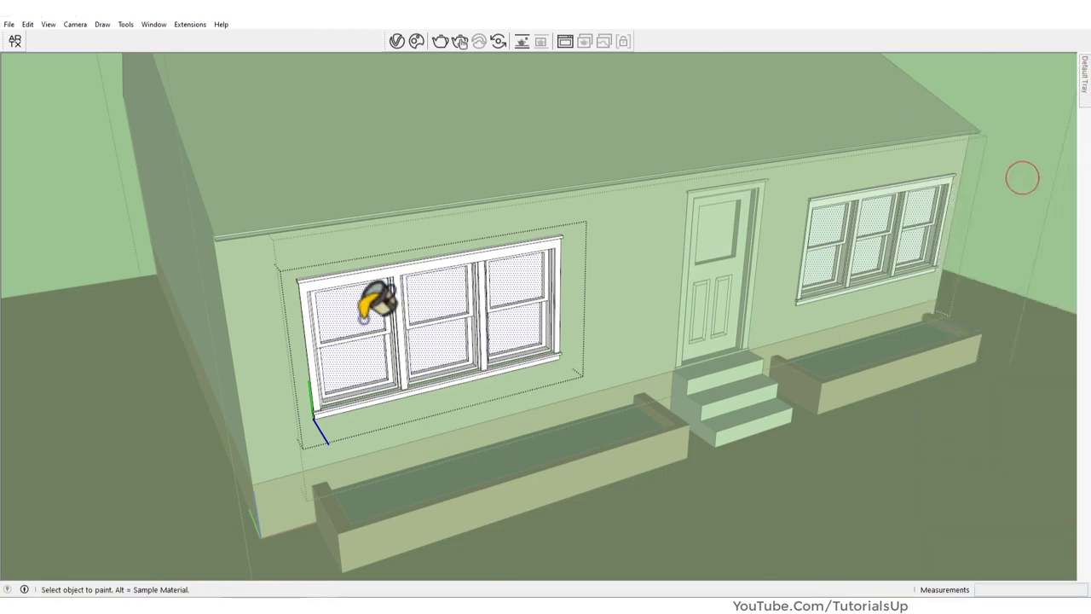
click(365, 293)
key(space)
click(697, 251)
Step: Step into and out of the door group, then select the front steps
double_click(712, 251)
key(Escape)
middle_drag(660, 322, 650, 287)
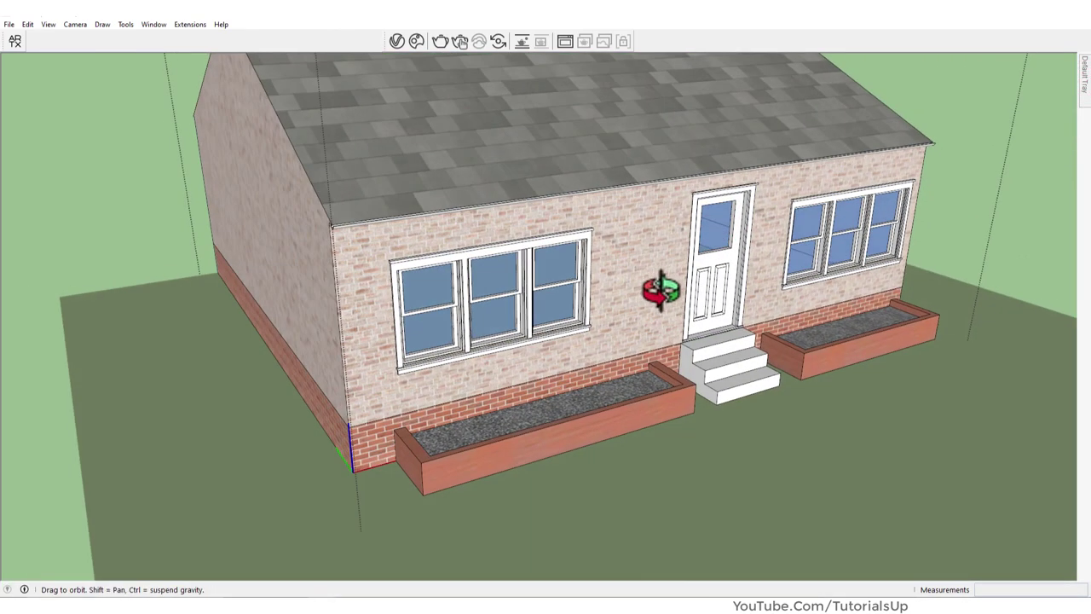
click(714, 345)
Step: Filter the Architextures library to the Wood category
click(17, 40)
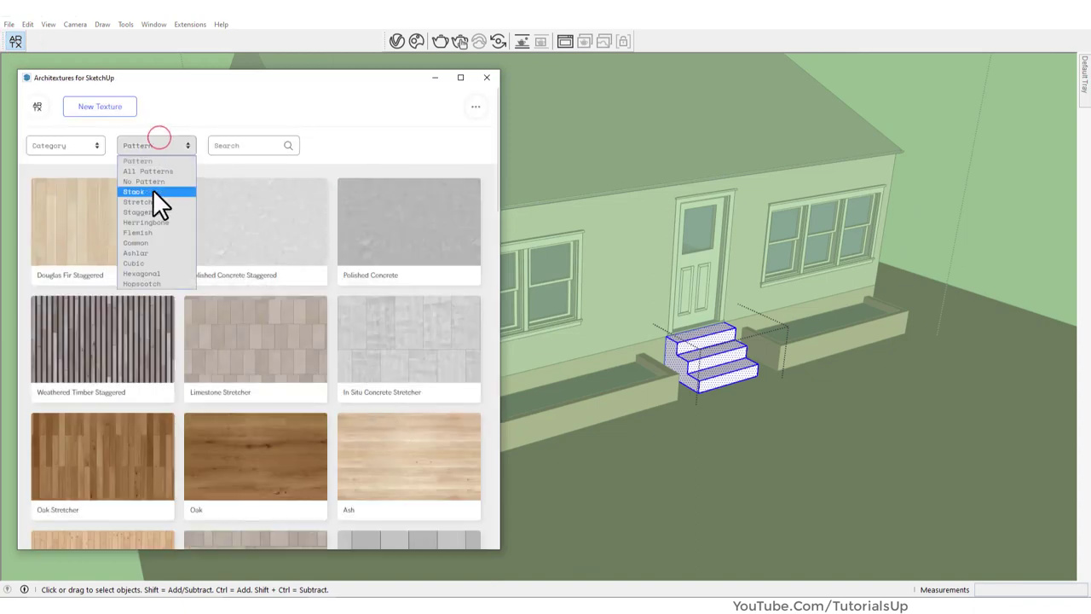
click(154, 191)
scroll(264, 349, down, 5)
scroll(267, 356, down, 3)
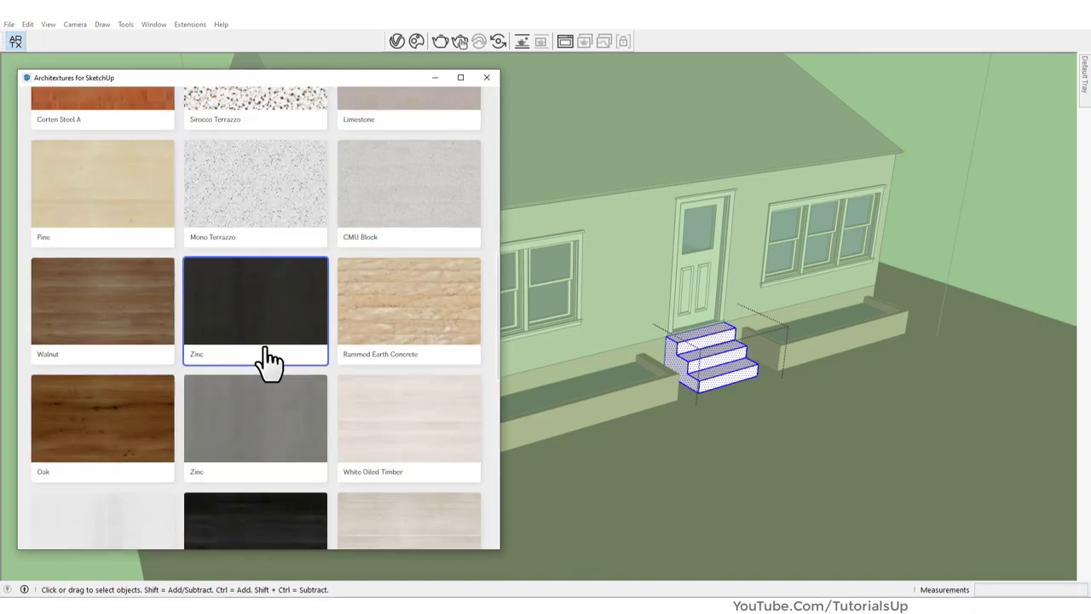
scroll(267, 356, down, 8)
click(89, 146)
click(63, 286)
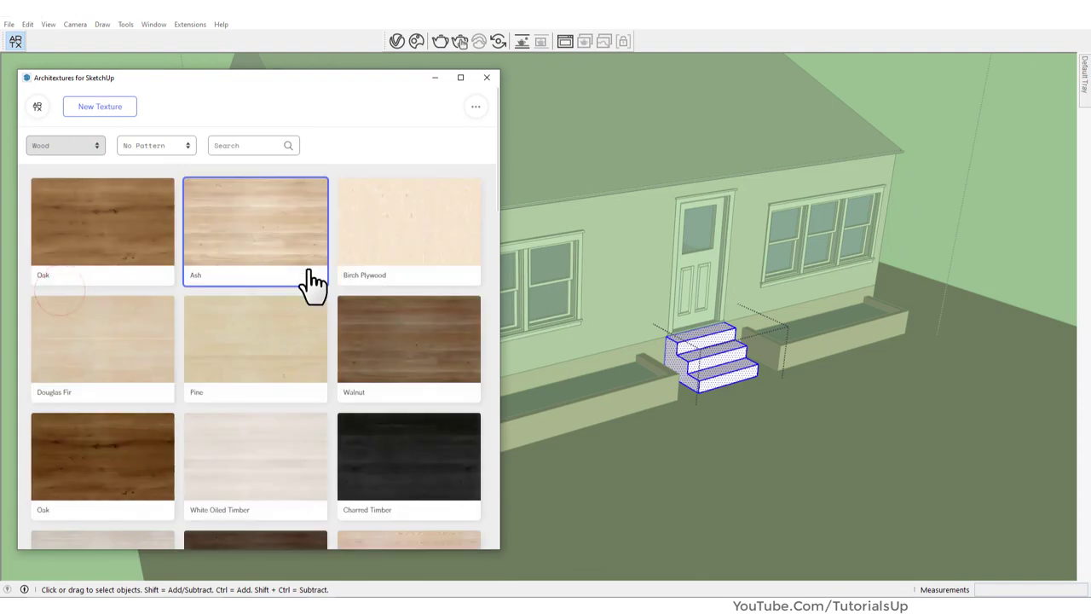
Step: Import the Wood Veneer texture and paint the front steps with it
scroll(324, 307, down, 3)
scroll(346, 346, down, 2)
scroll(356, 361, down, 3)
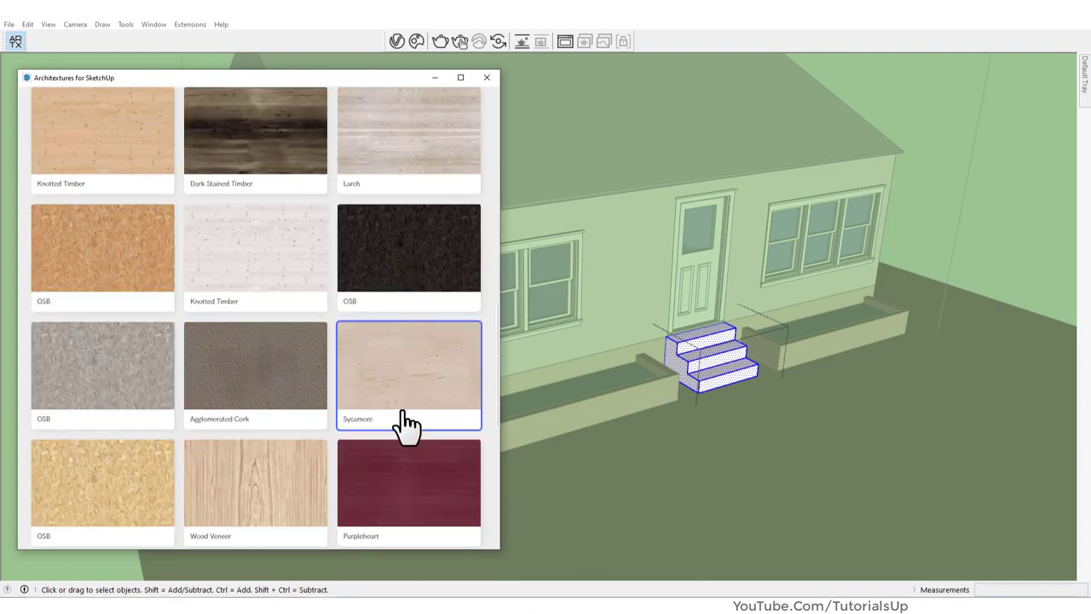
click(276, 469)
click(69, 532)
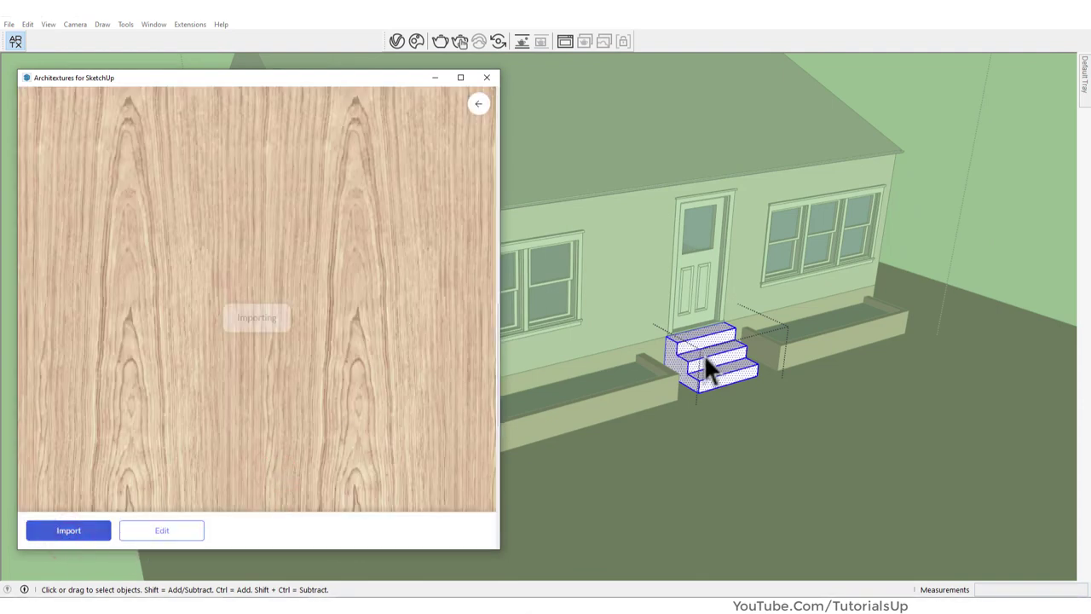
scroll(704, 355, up, 5)
click(718, 333)
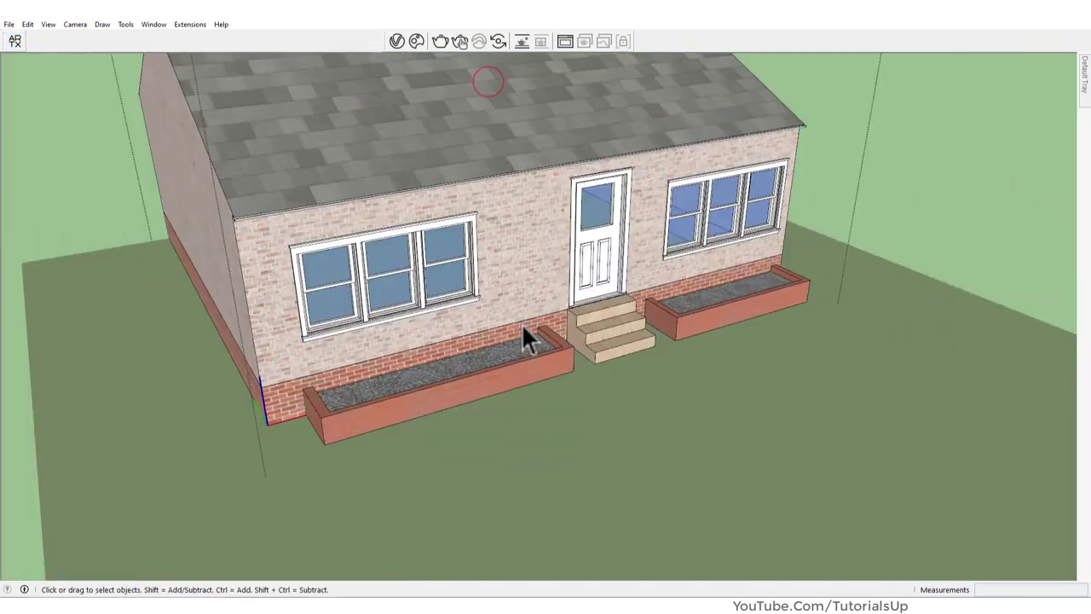
Step: Render the house from an overhead angle in V-Ray with the Frame Buffer maximised
scroll(431, 238, down, 3)
scroll(431, 241, up, 2)
middle_drag(430, 231, 645, 122)
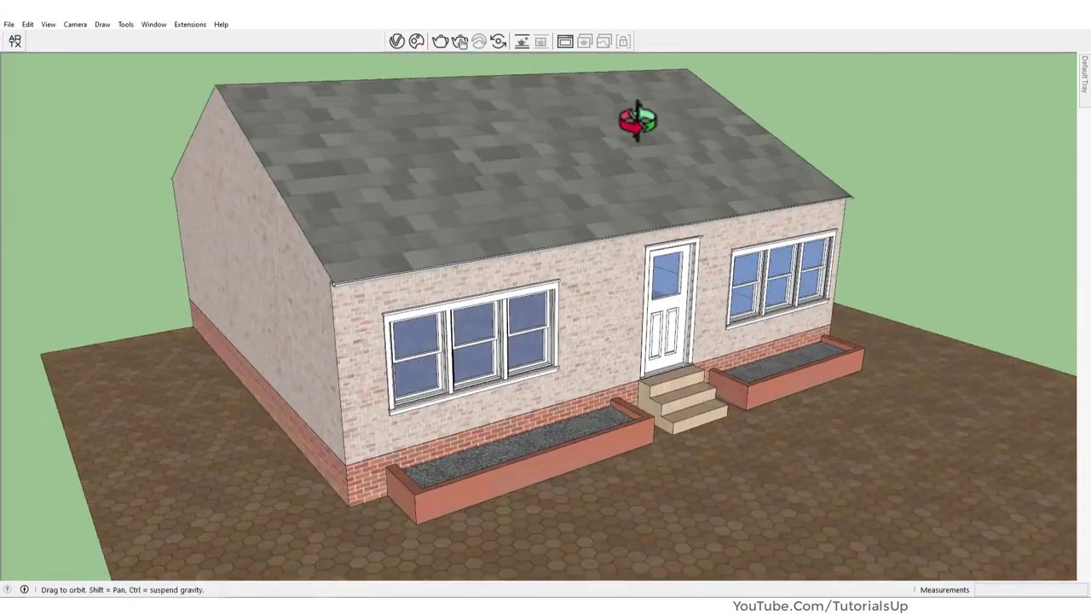
scroll(514, 243, up, 3)
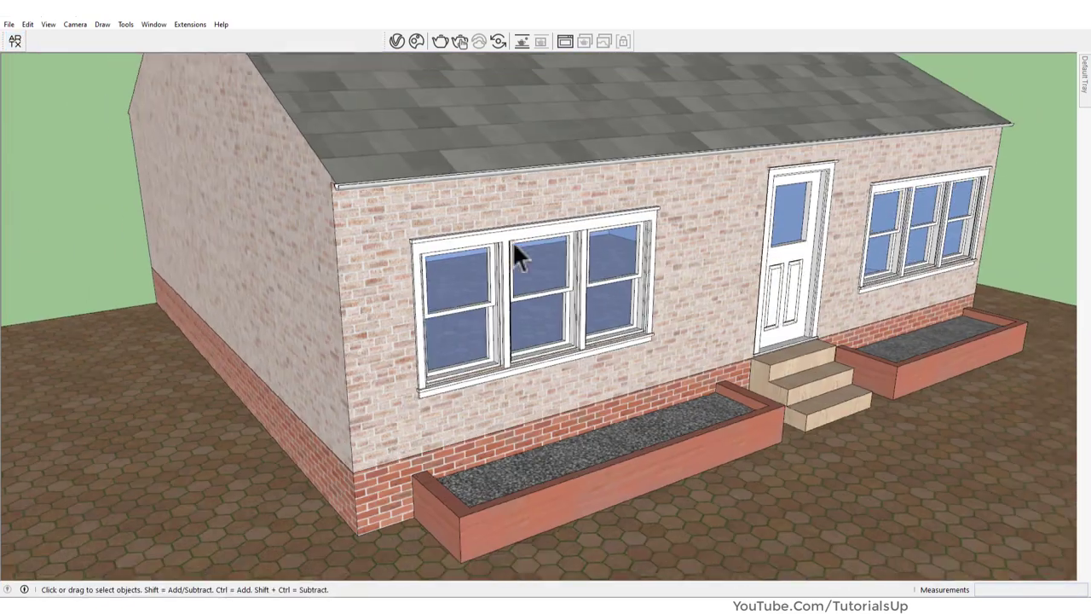
click(442, 38)
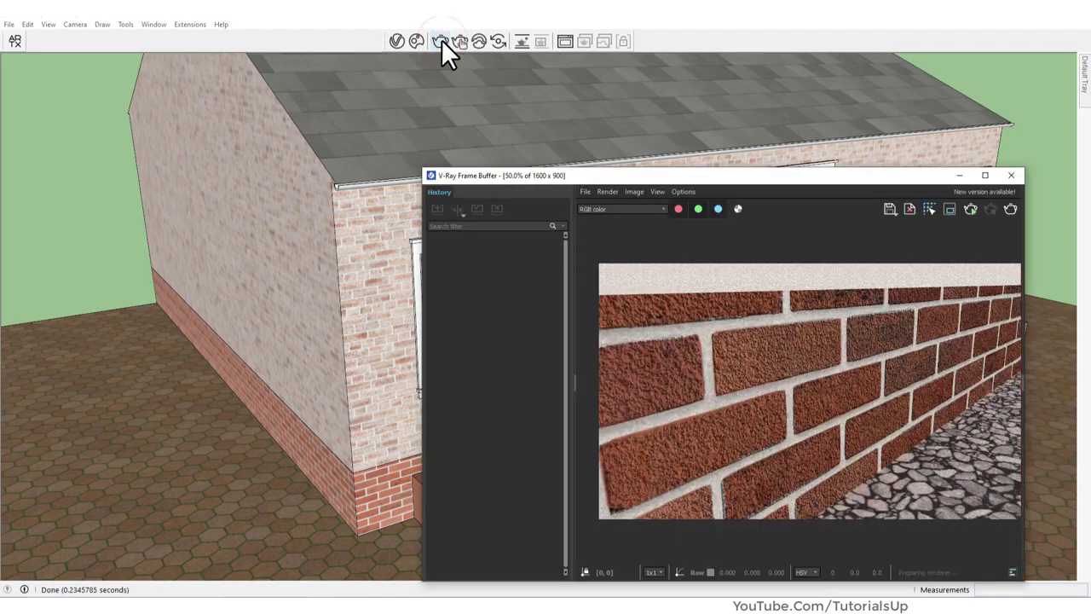
click(985, 175)
scroll(759, 242, up, 2)
scroll(731, 258, down, 2)
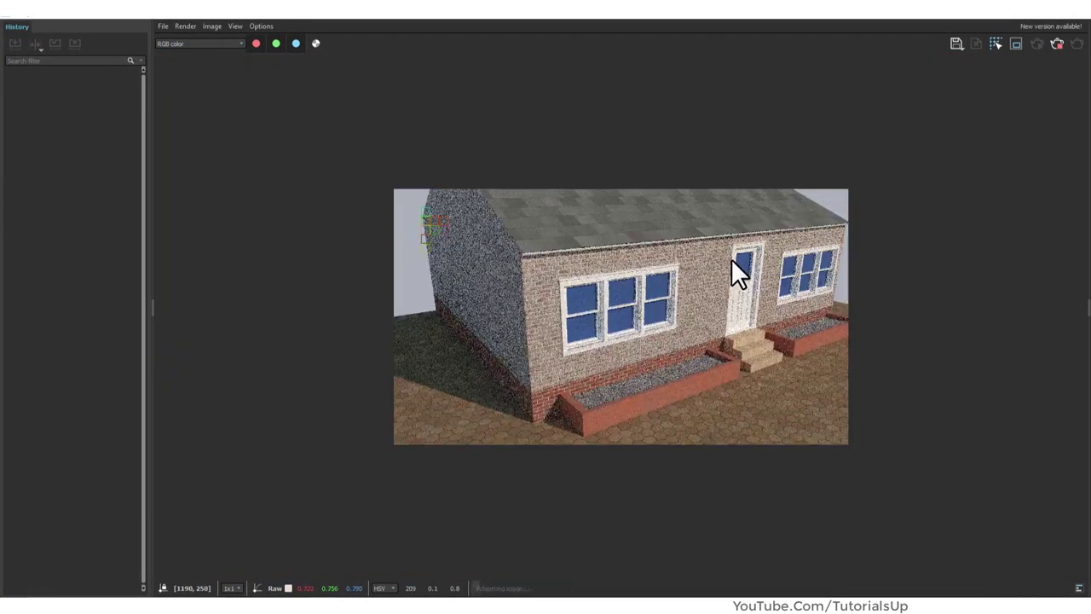
scroll(623, 330, up, 2)
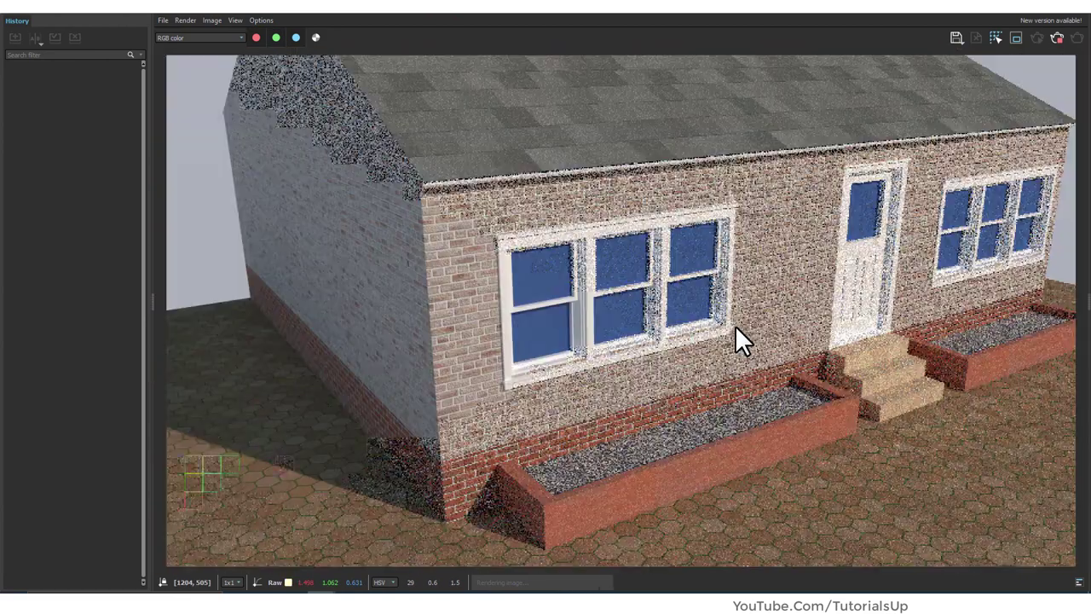